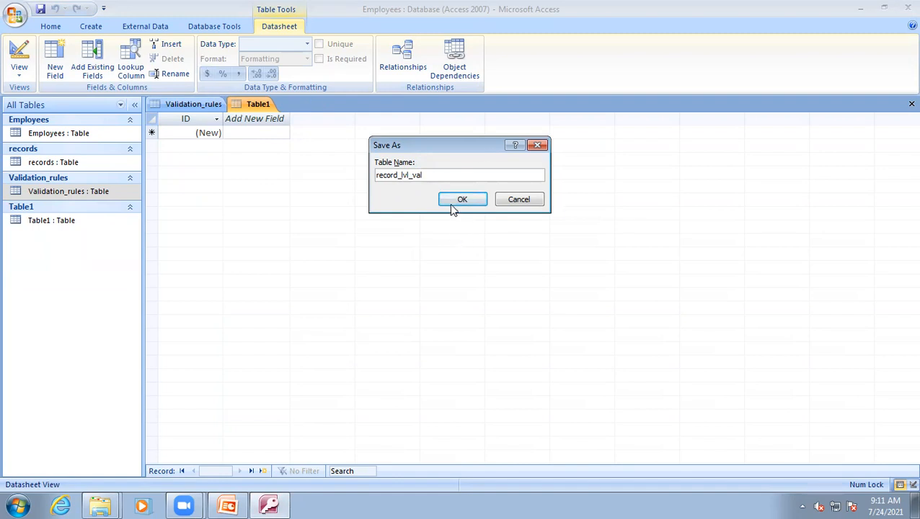
Step: Save the new table as record_lvl_val and open it in Design view
click(456, 202)
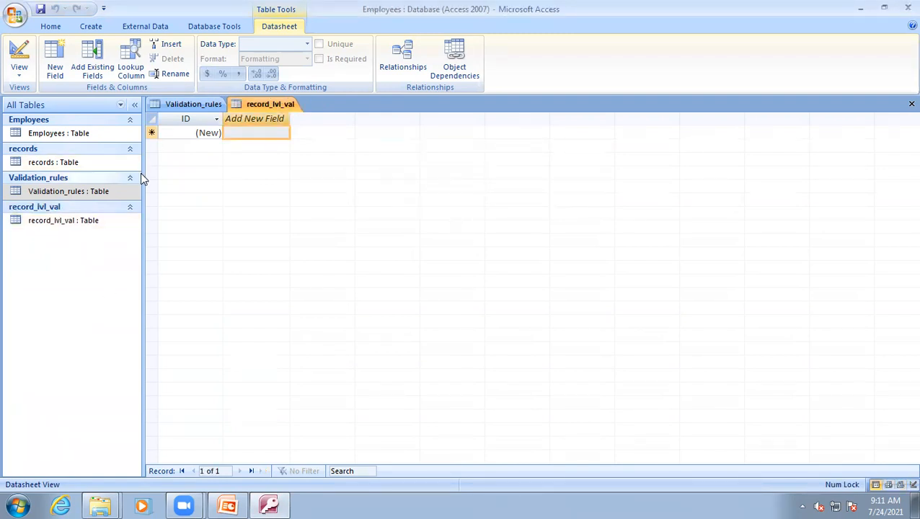
click(14, 55)
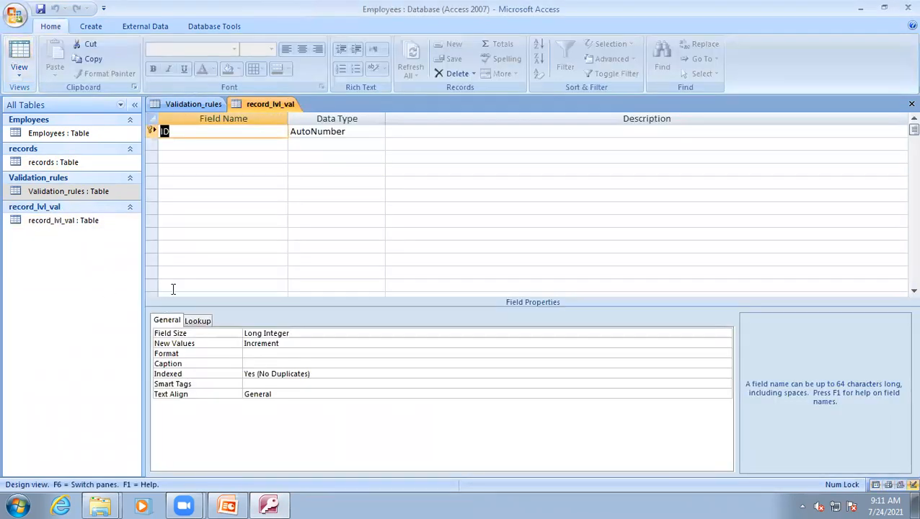
Step: Add a field named Sname with the Text data type below the ID field
click(183, 146)
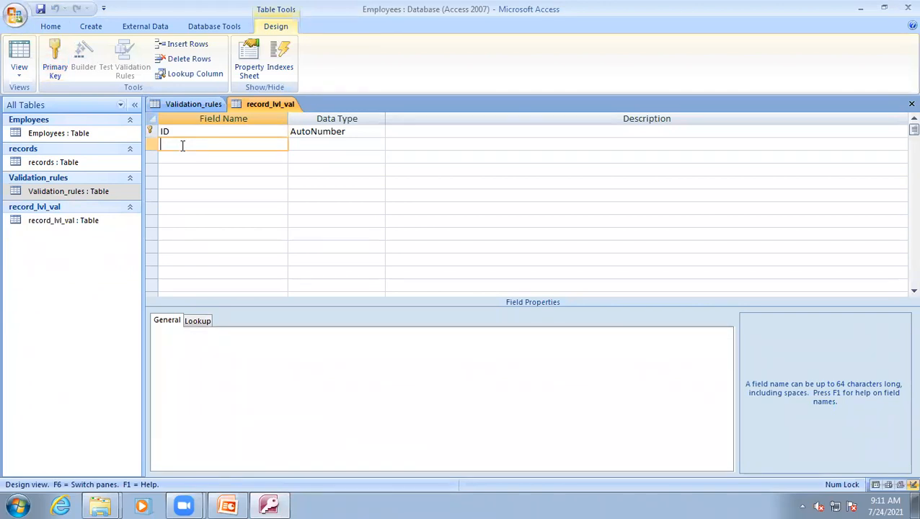
text(Snmae)
key(BackSpace)
key(BackSpace)
key(BackSpace)
text(ame)
key(Tab)
key(Down)
key(Left)
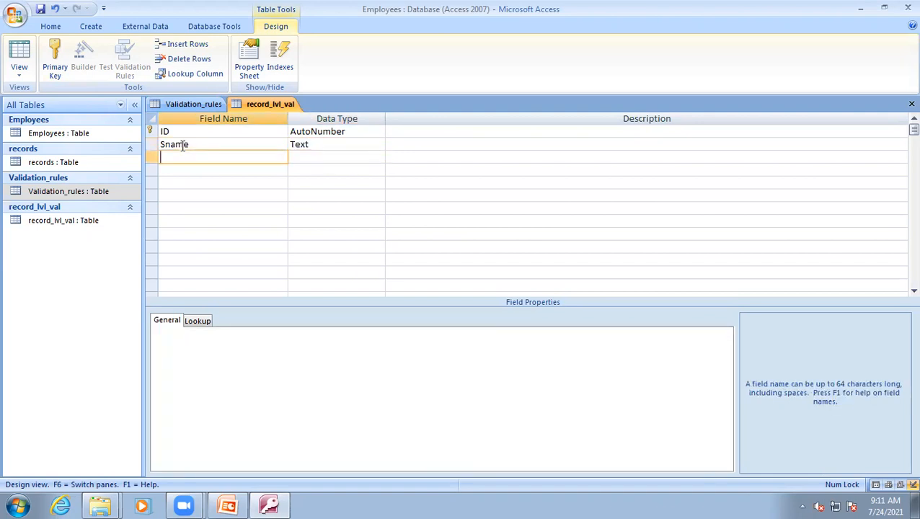
Step: Add a field named YOJ and set its data type to Date/Time
text(Yo)
key(BackSpace)
text(OJ)
key(Tab)
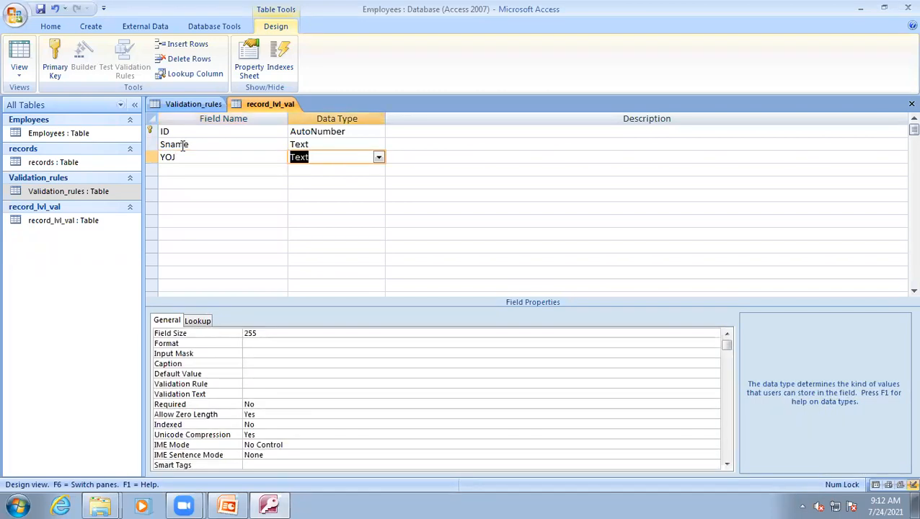
click(380, 158)
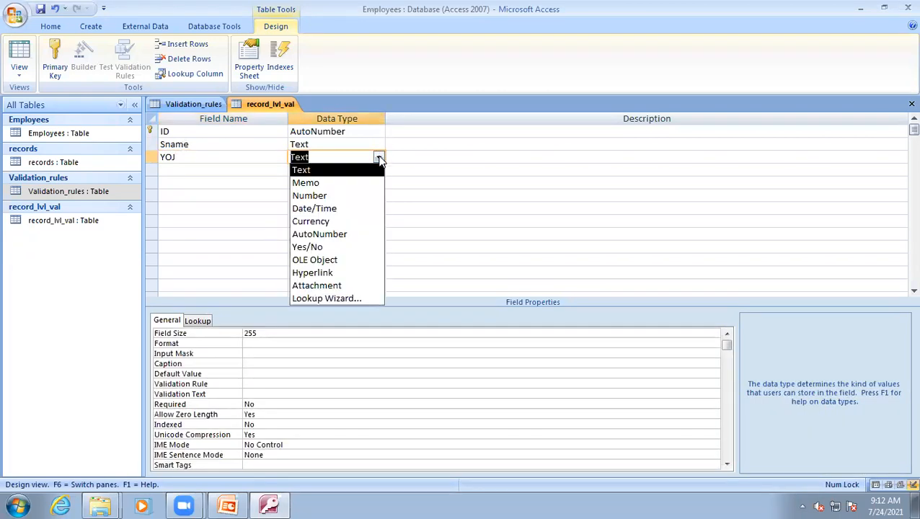
click(321, 210)
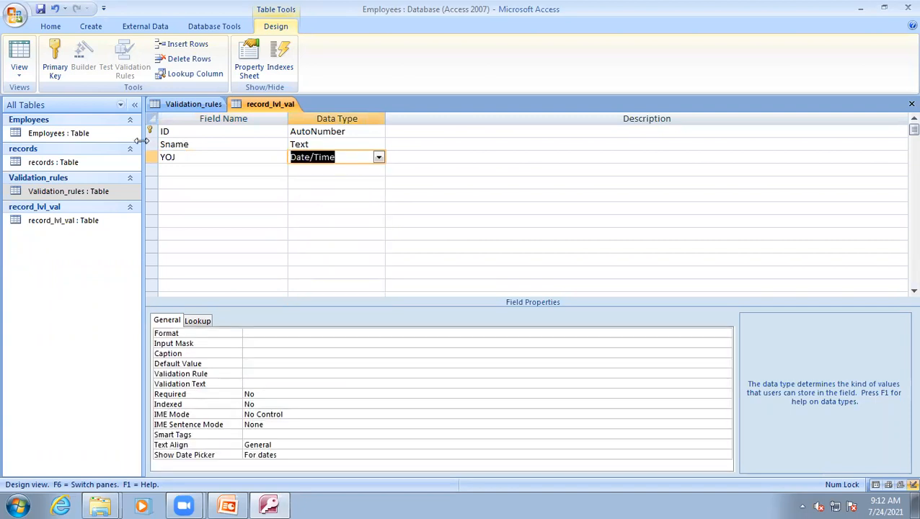
Step: Add a field named YOP below YOJ and set its data type to Date/Time
click(186, 169)
text(YOP)
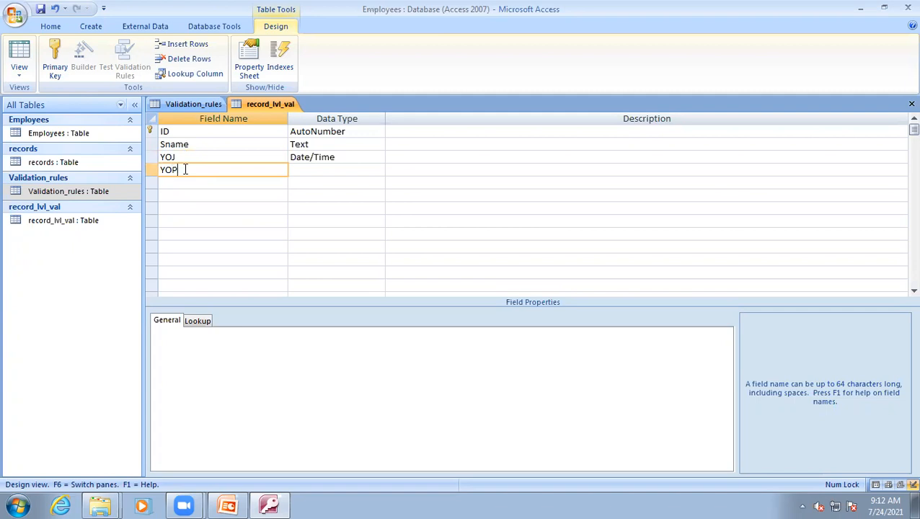
click(320, 170)
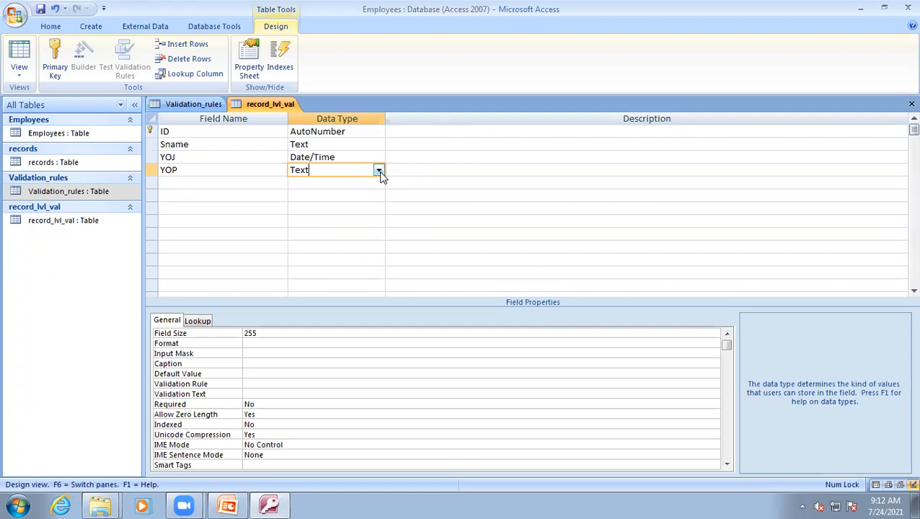
click(379, 171)
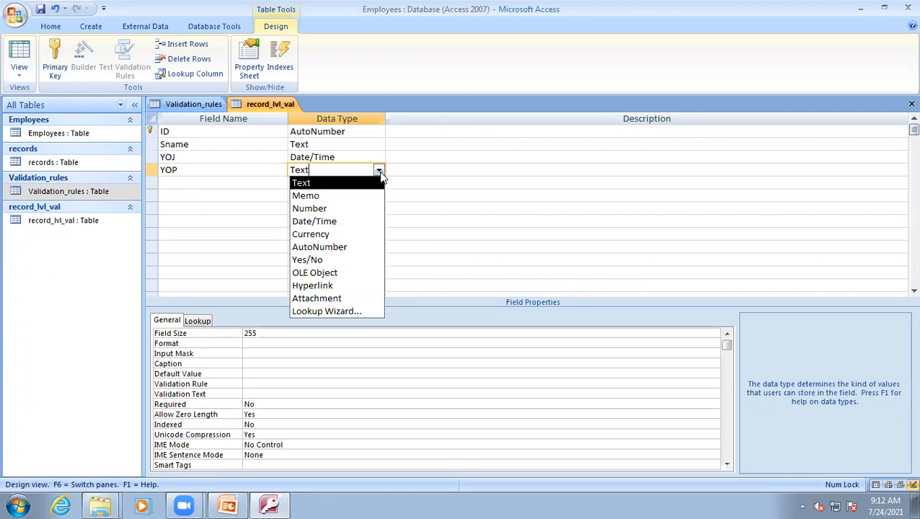
click(322, 221)
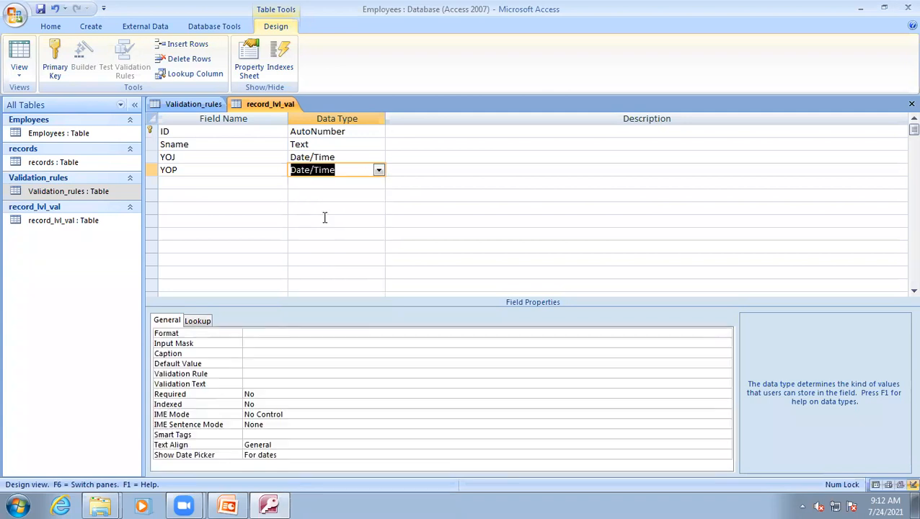
Step: Save the table design, switching to Datasheet view, and enter the student's name in the first record's Sname field
click(18, 56)
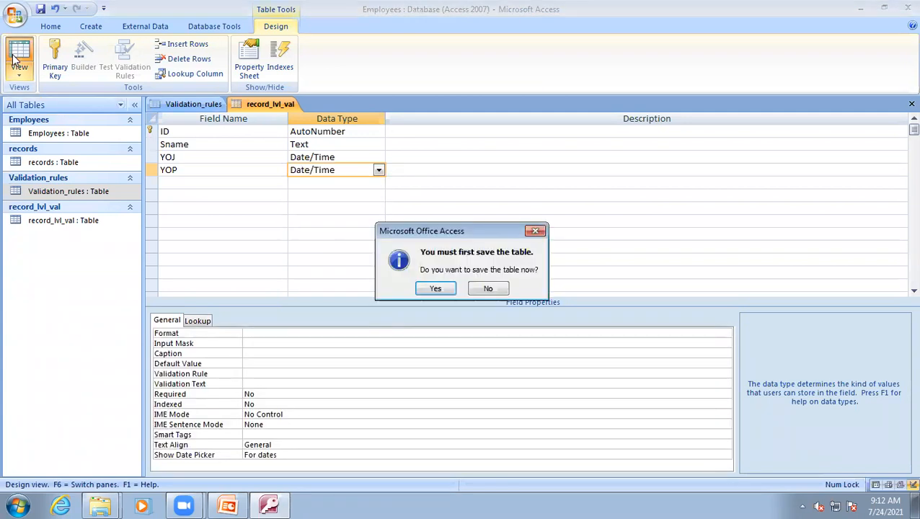
click(435, 289)
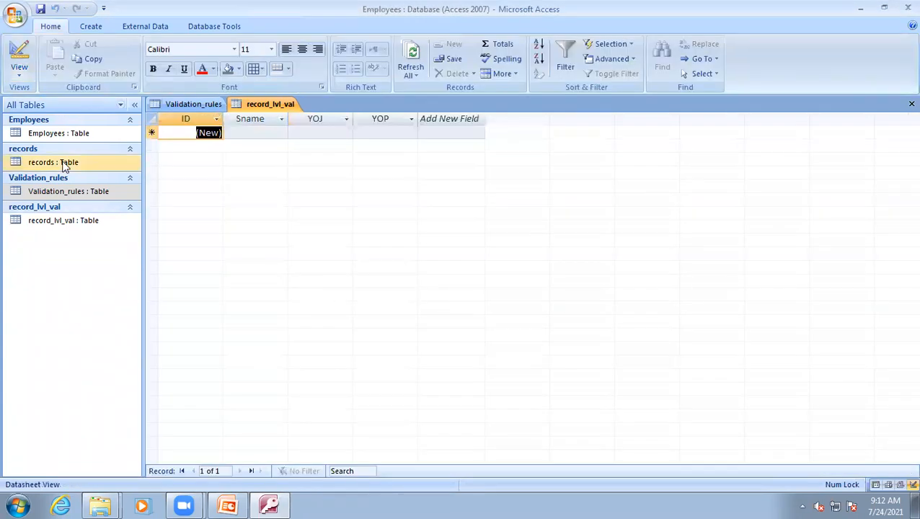
click(248, 133)
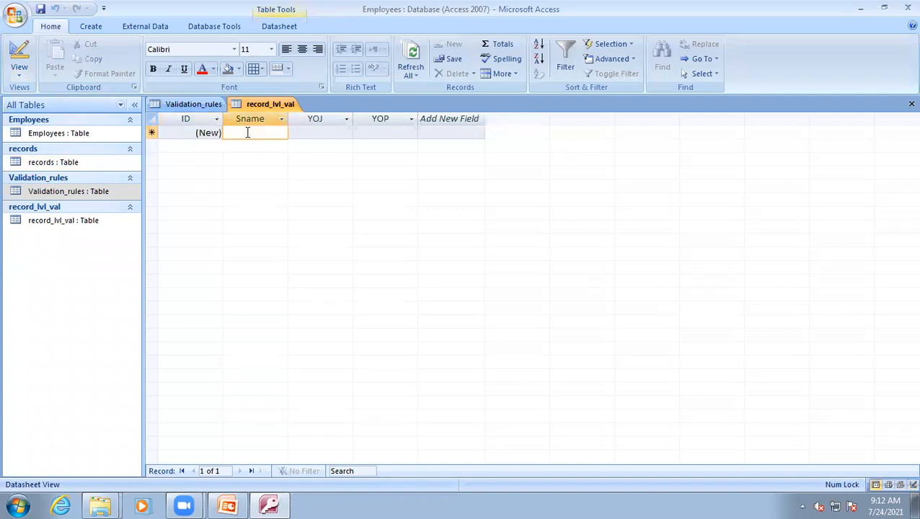
text(Jinesh)
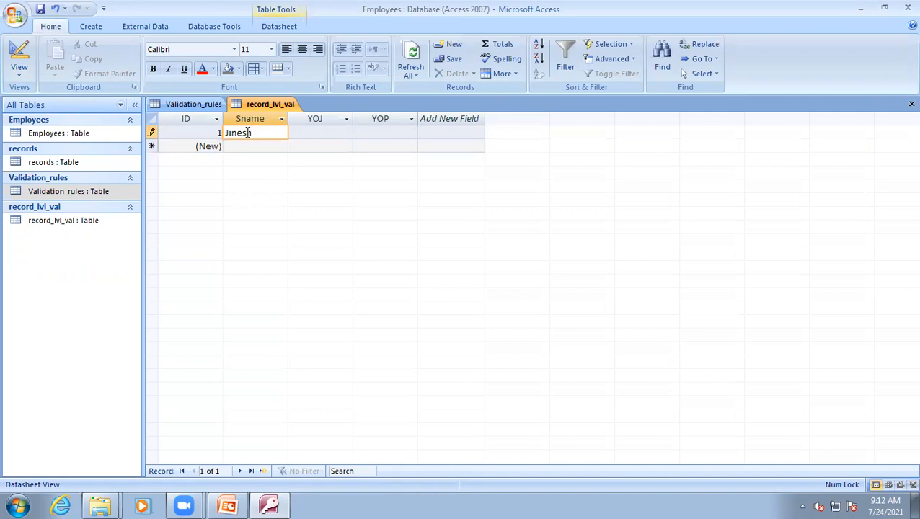
key(Tab)
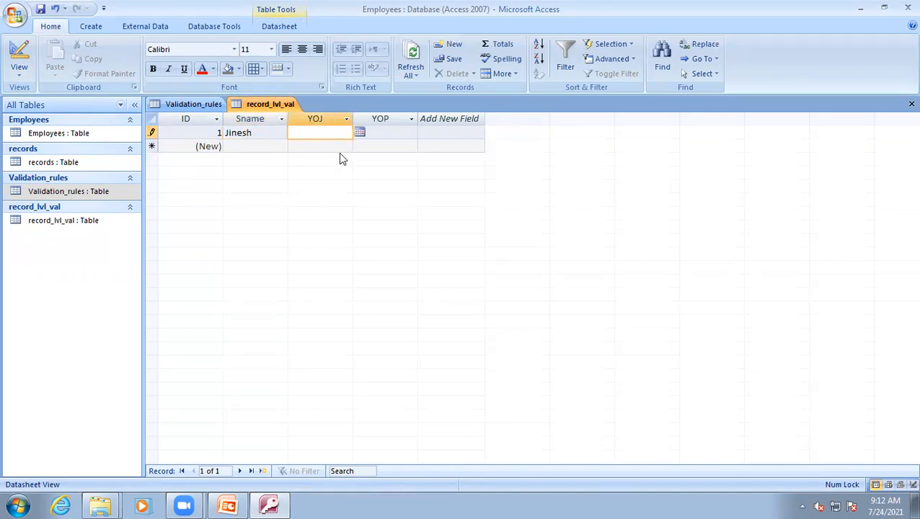
Step: Set the first record's YOJ to 6/1/2020 using the date picker
click(360, 133)
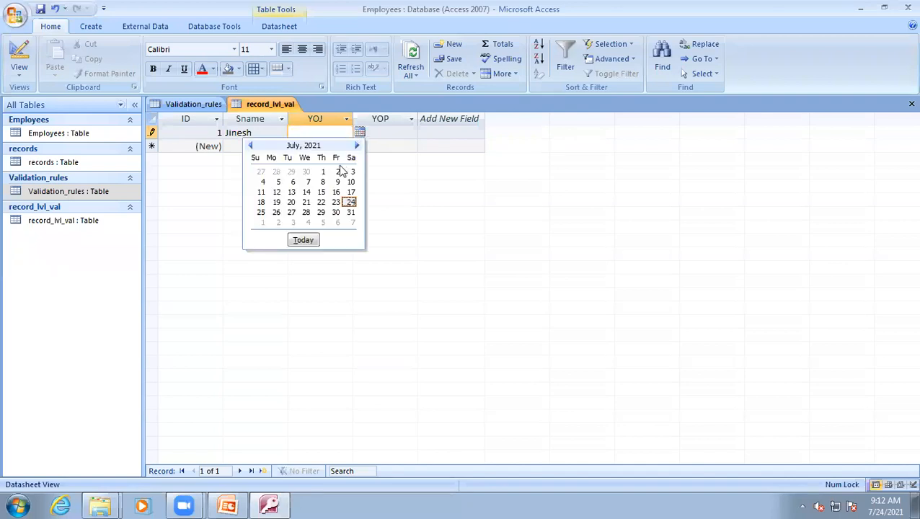
click(251, 145)
double_click(251, 146)
double_click(251, 146)
click(252, 146)
double_click(251, 146)
click(252, 145)
click(252, 145)
double_click(252, 146)
click(251, 146)
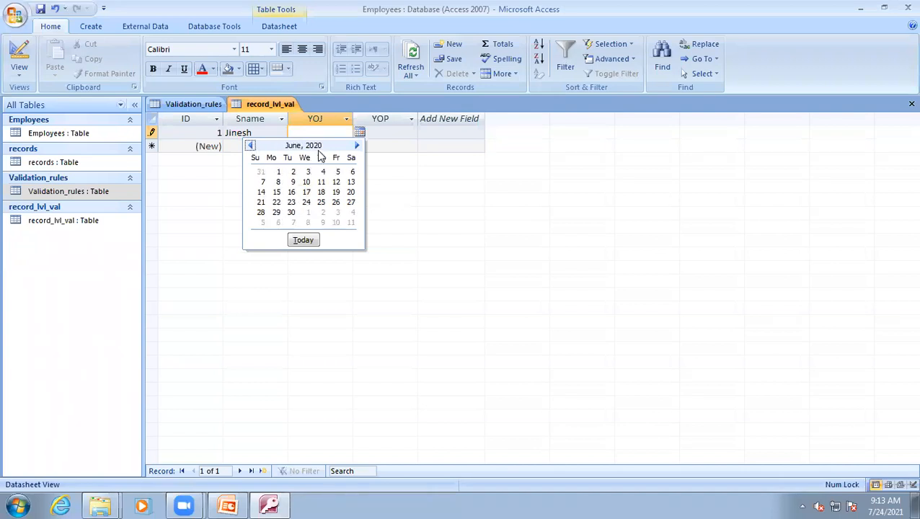
click(279, 172)
click(377, 138)
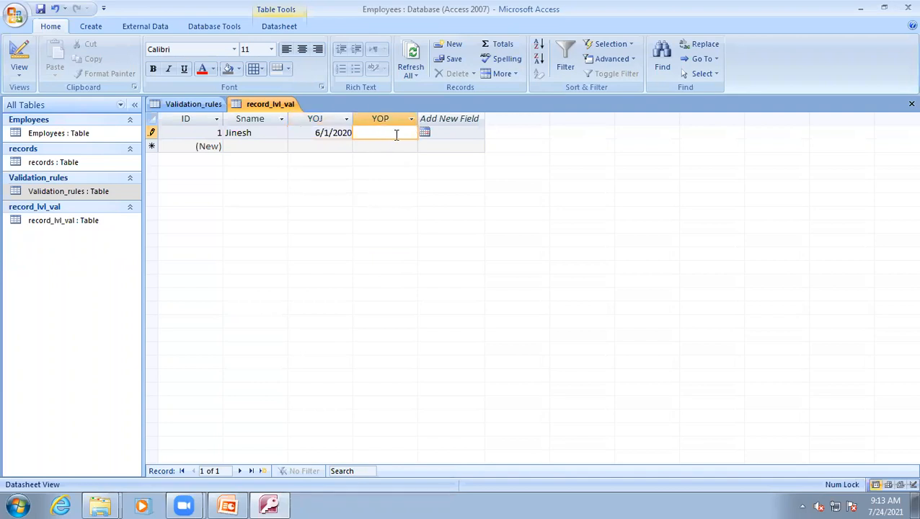
click(425, 134)
click(422, 146)
click(422, 146)
click(422, 146)
click(422, 145)
click(422, 145)
click(422, 146)
click(422, 146)
click(422, 146)
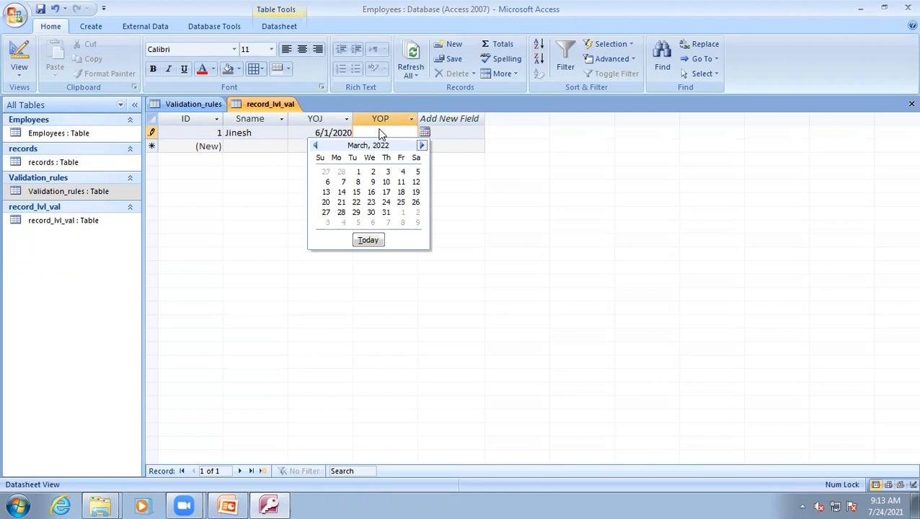
Step: Enter 31/5/2023 as the first record's YOP date and commit the record
click(382, 130)
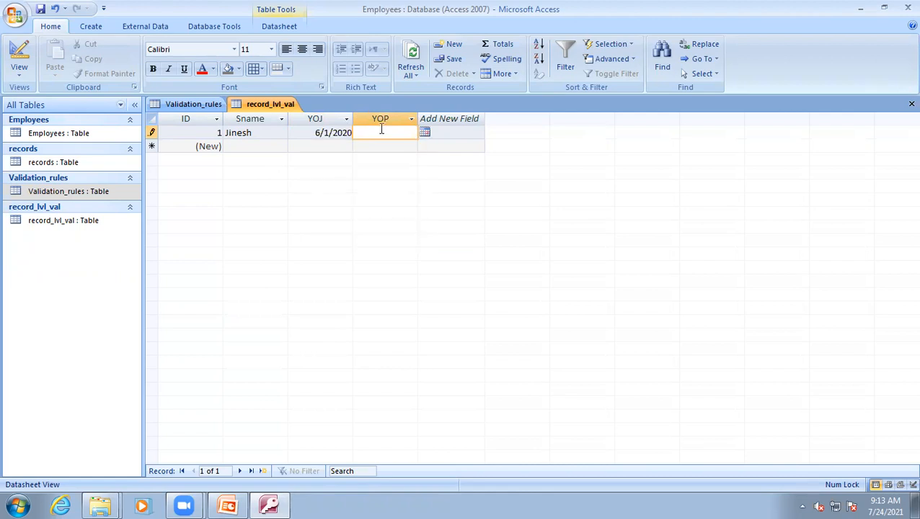
text(31/5/2023)
key(Down)
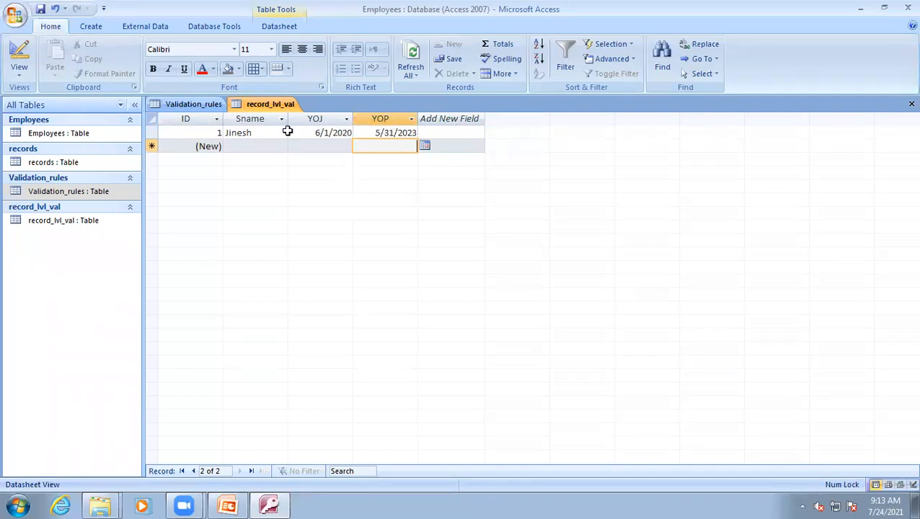
Step: Start a second record with the student's name in Sname and 7/1/2021 as the YOJ date
click(265, 145)
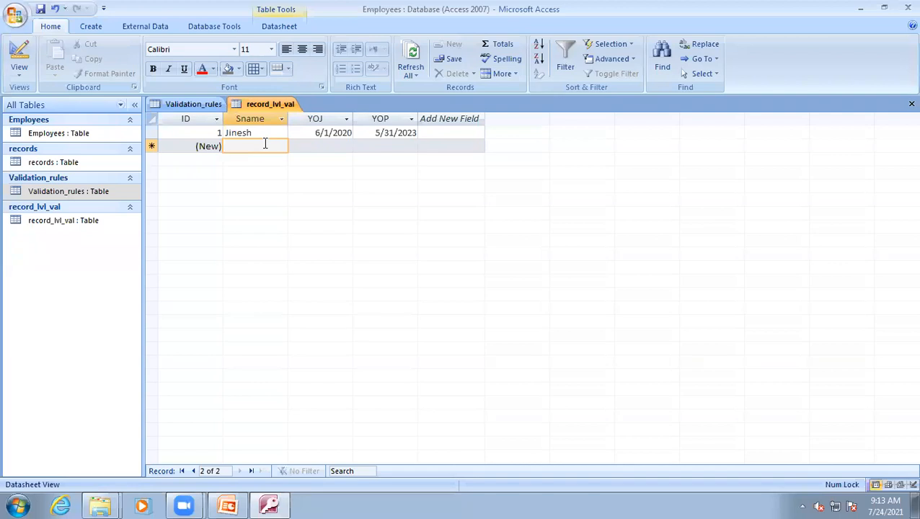
text(Harsha)
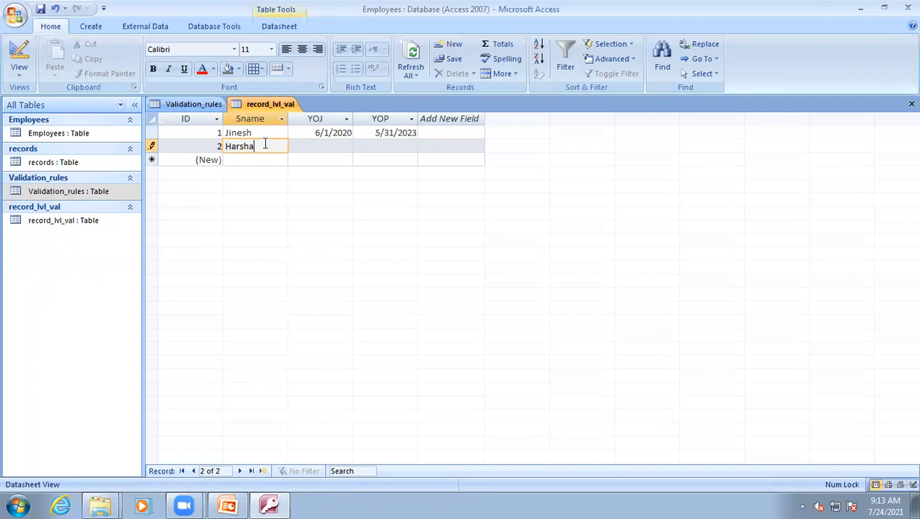
key(Tab)
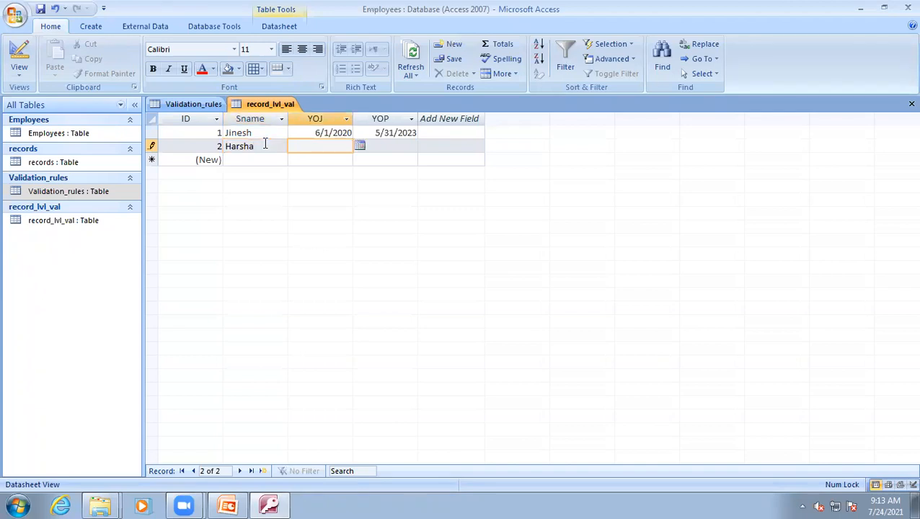
click(359, 147)
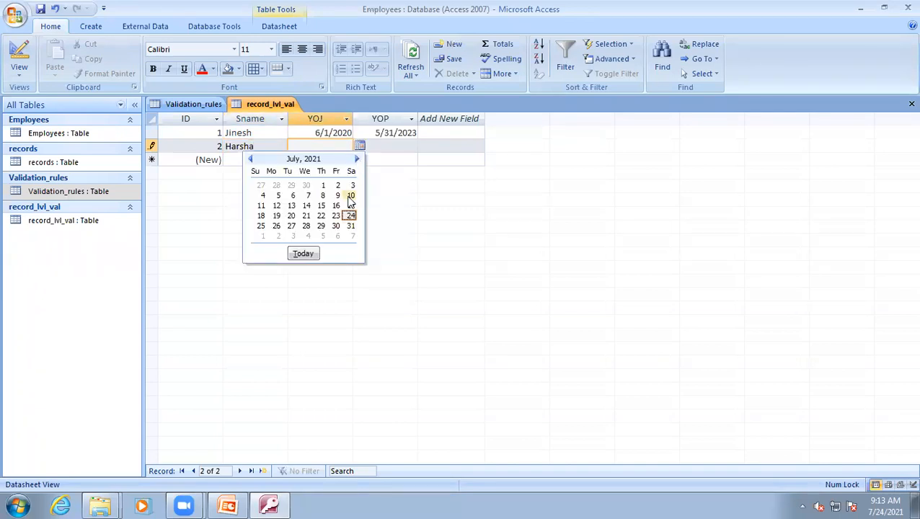
click(323, 185)
Step: Set the second record's YOP to 10/21/2020 with the date picker and commit the record
click(384, 149)
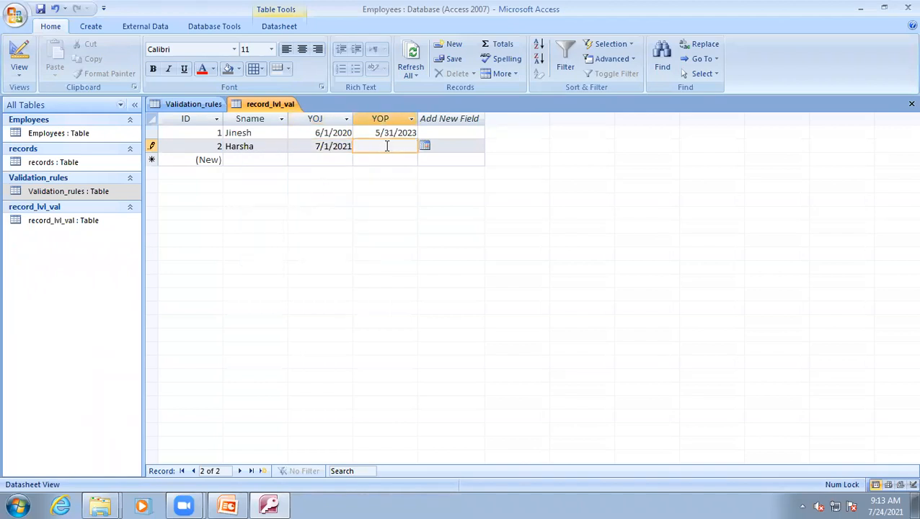
click(425, 145)
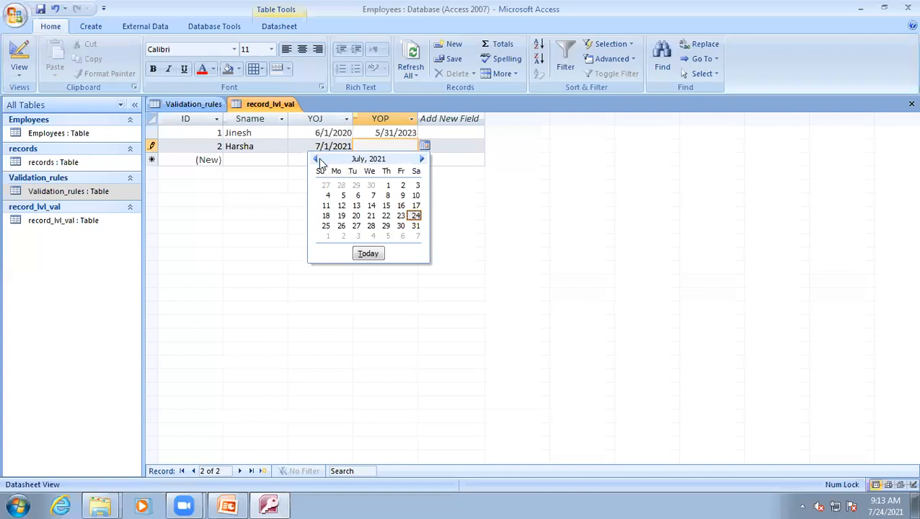
click(316, 158)
click(316, 159)
click(316, 159)
click(315, 159)
click(316, 158)
click(318, 159)
click(317, 158)
click(317, 159)
click(317, 158)
click(371, 216)
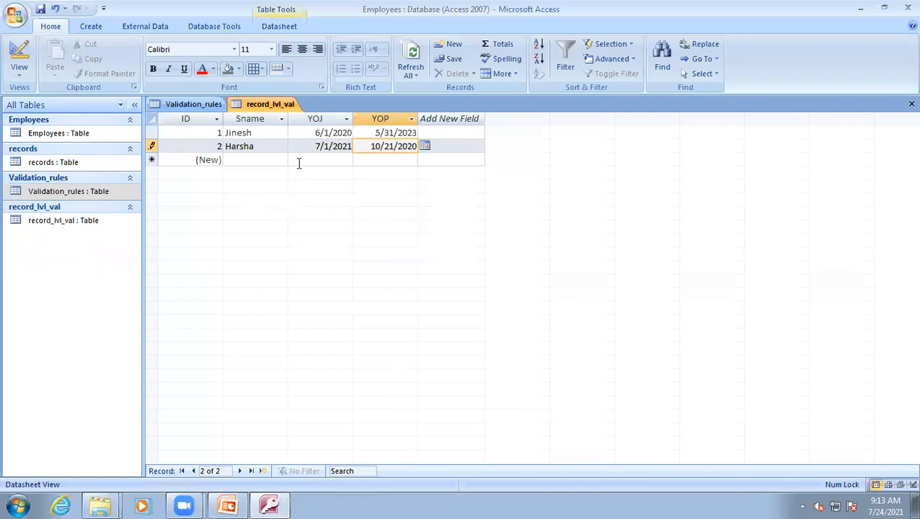
click(252, 159)
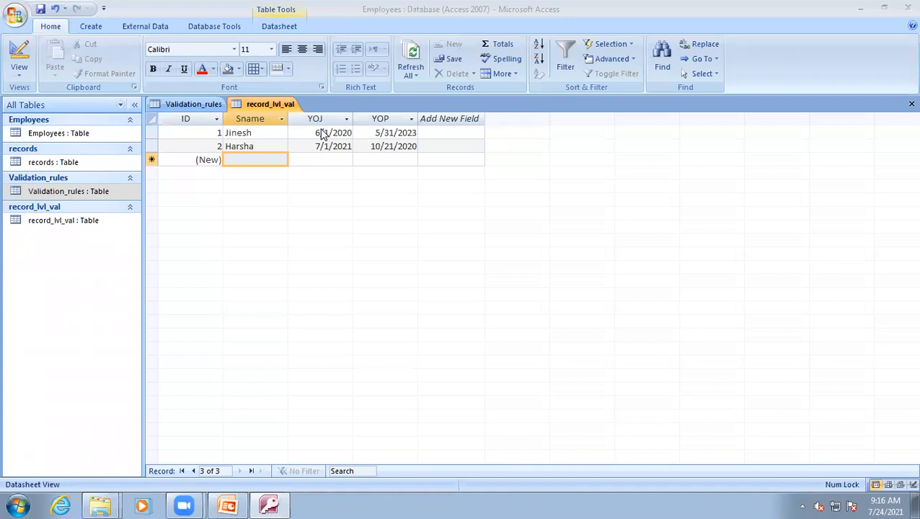
Step: Open record_lvl_val in Design view and display its table properties, widened to give the Validation Rule entry more room
click(394, 152)
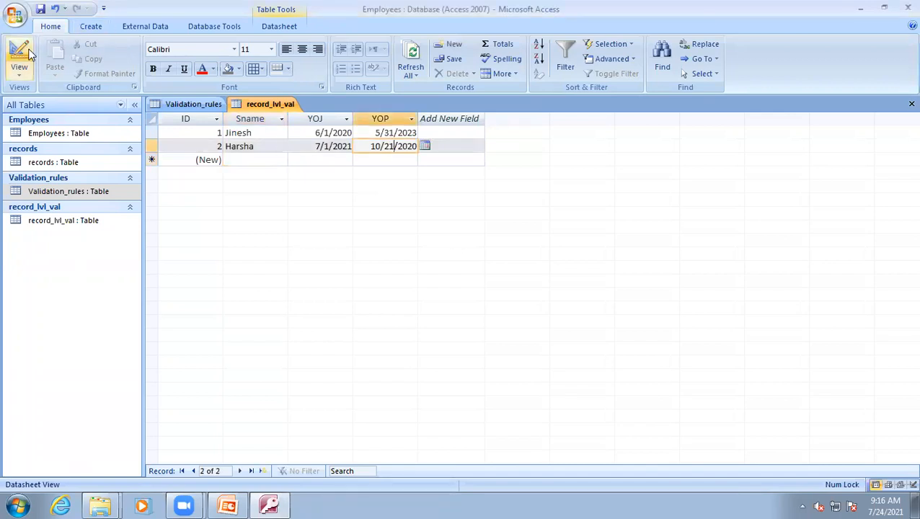
click(27, 58)
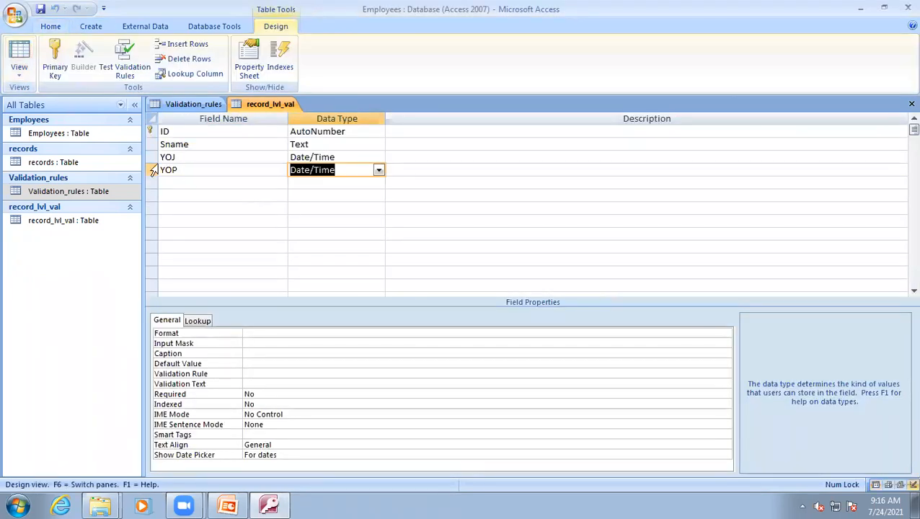
click(280, 374)
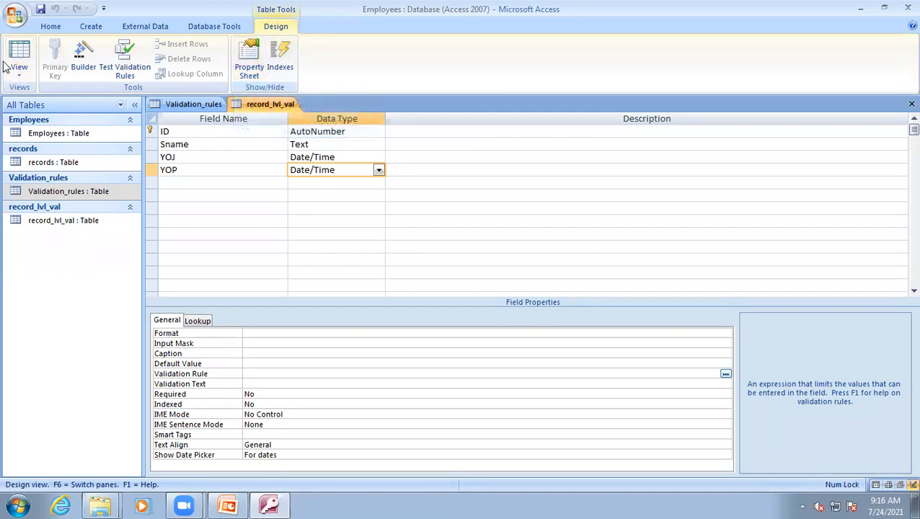
click(243, 59)
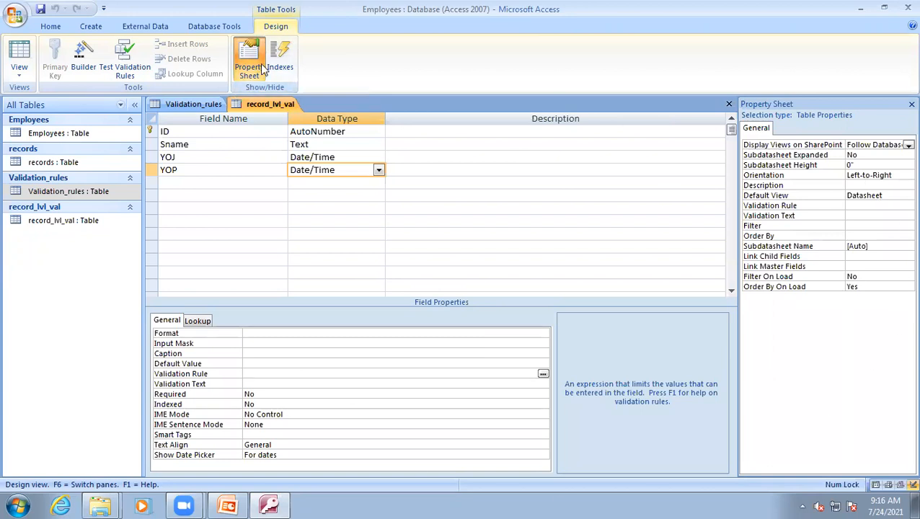
click(861, 206)
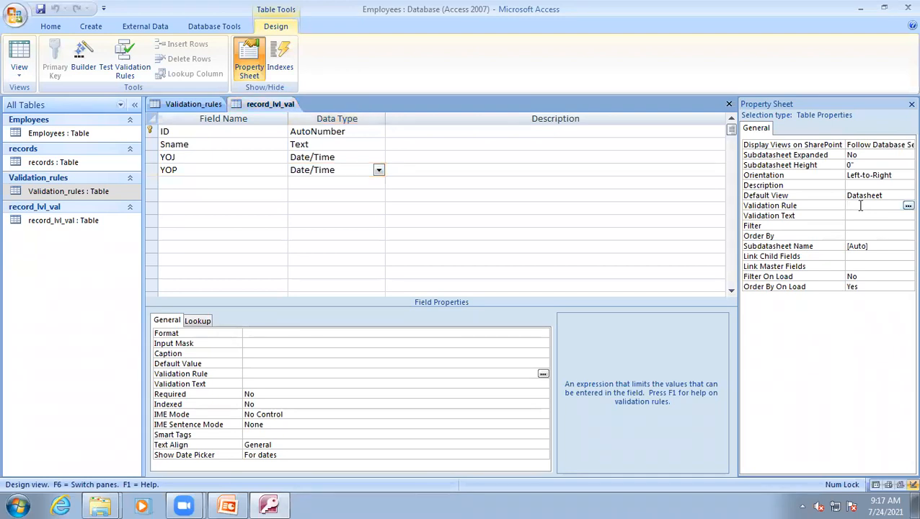
drag(736, 229, 661, 238)
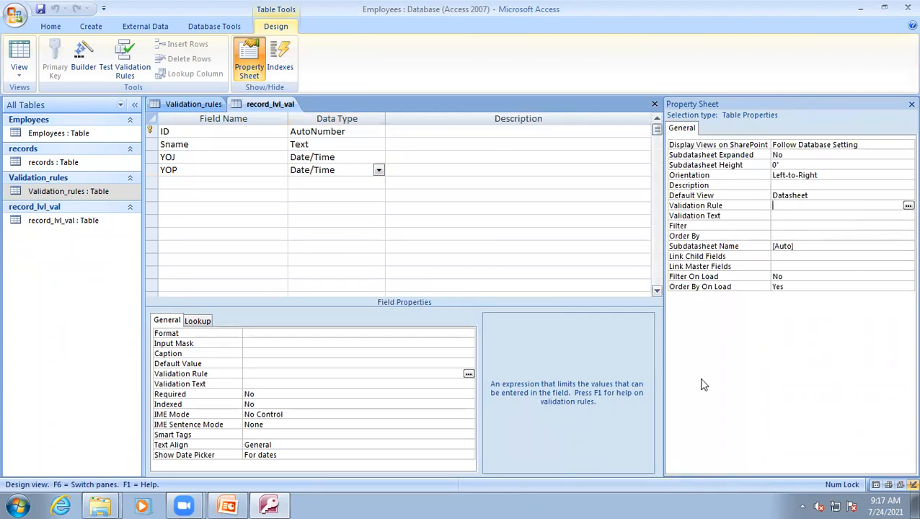
drag(662, 257, 647, 259)
click(773, 206)
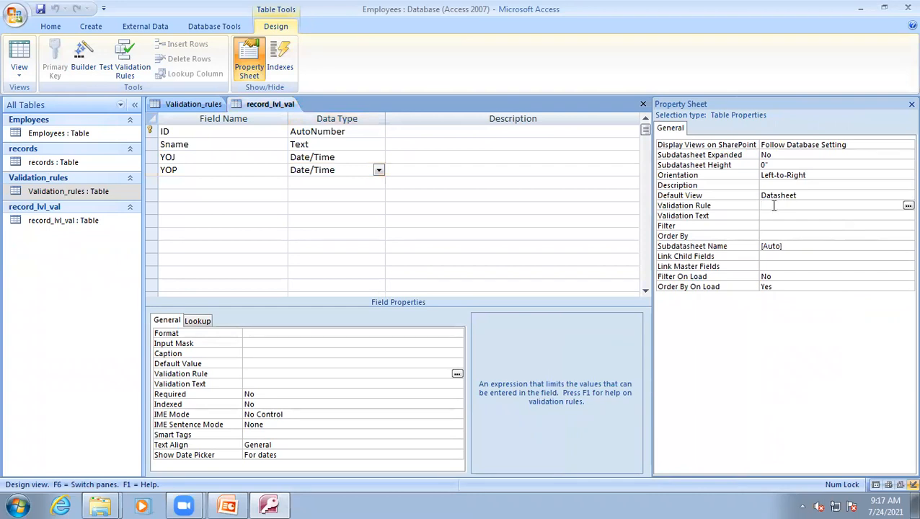
Step: Set the table-level validation rule to [YOP]>[YOJ] and save the table, testing the existing data against the new rule
click(908, 206)
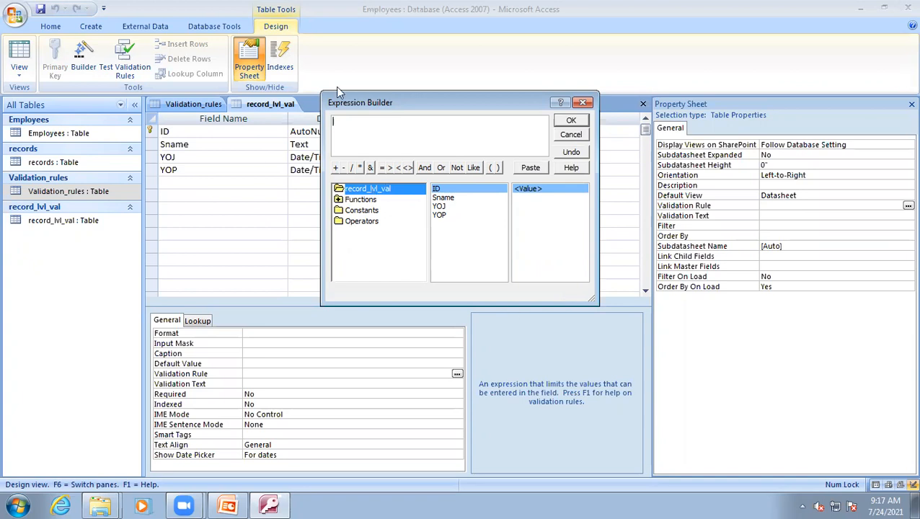
click(584, 102)
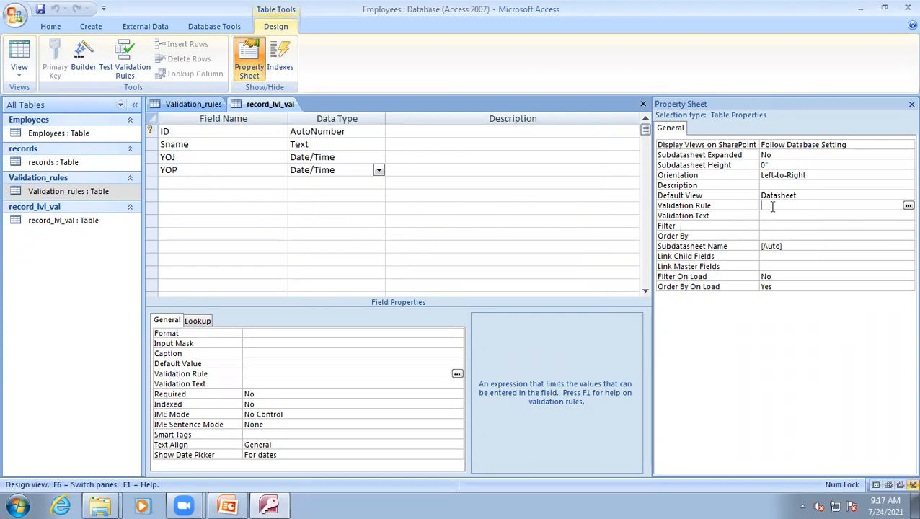
text([YOP]>[YOJ)
key(ctrl+s)
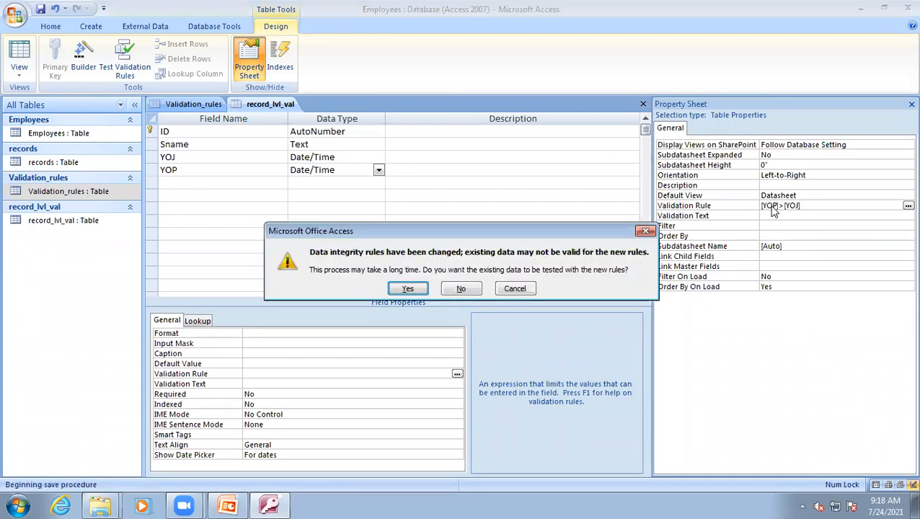
key(Return)
key(Return)
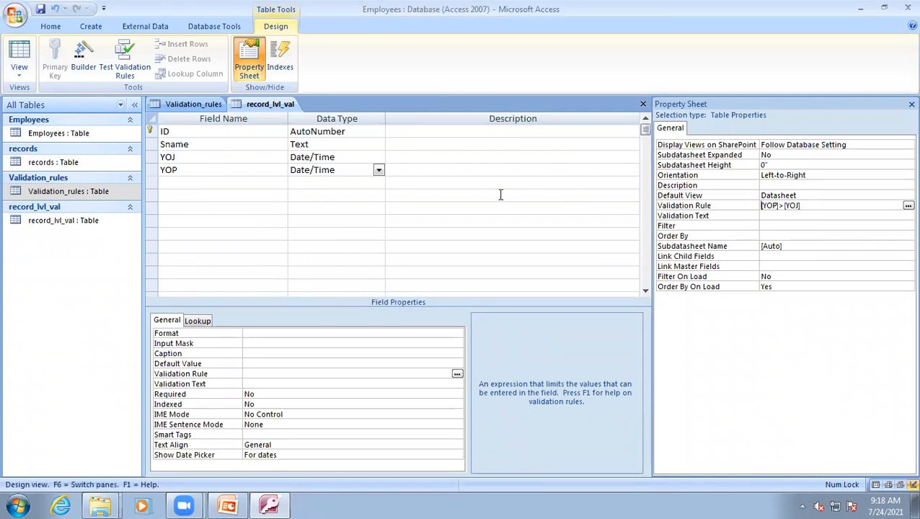
Step: Return to Datasheet view and start a third record with the student's name in Sname
click(21, 60)
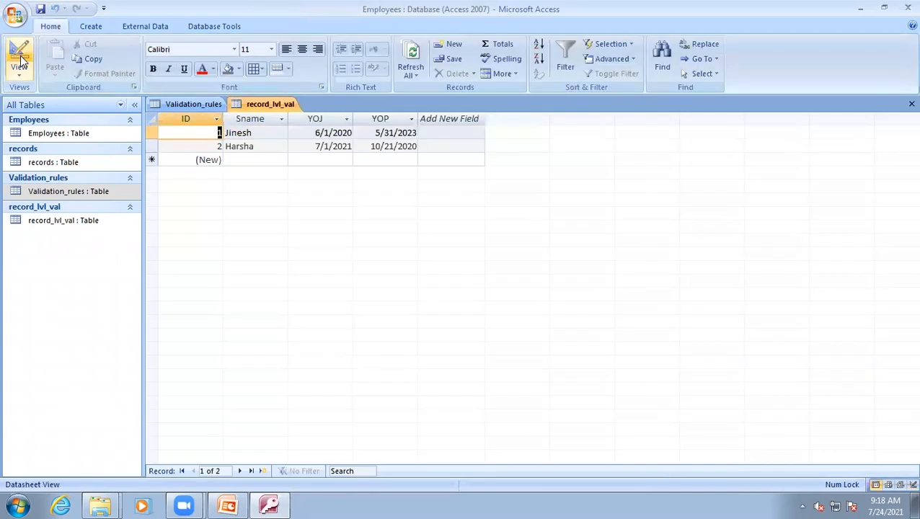
click(255, 162)
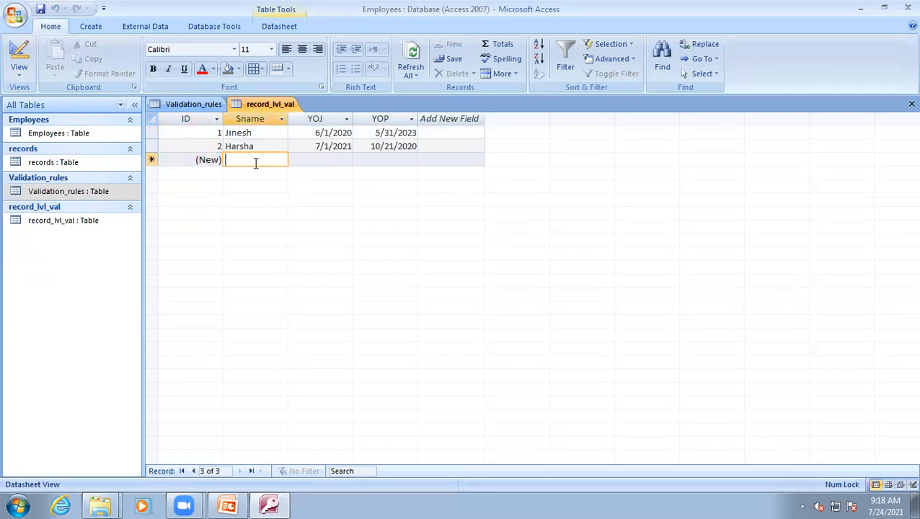
text(Gee)
text(tanjali)
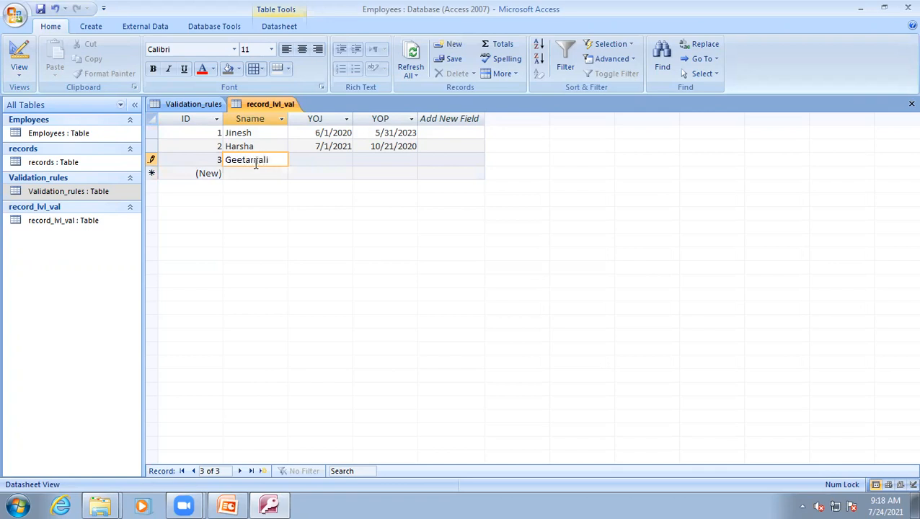
key(Tab)
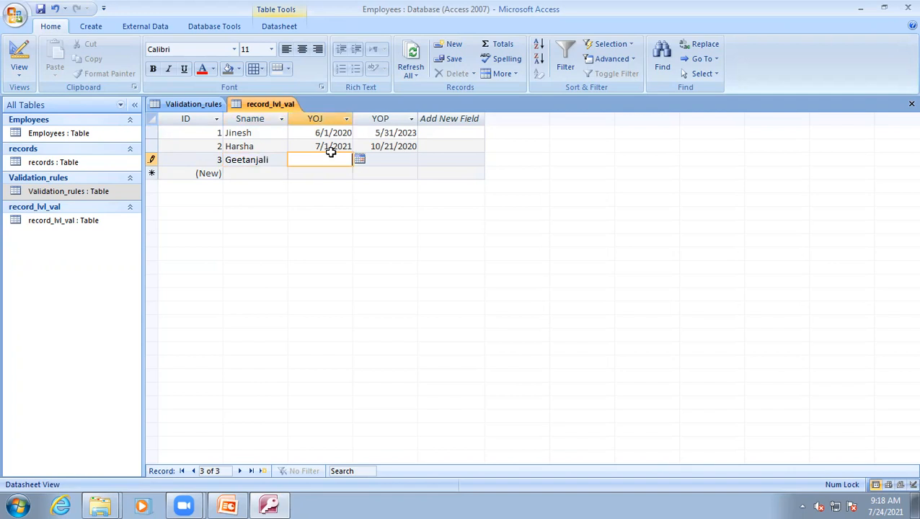
Step: Set the third record's YOJ to 10/13/2020 with the date picker
click(359, 161)
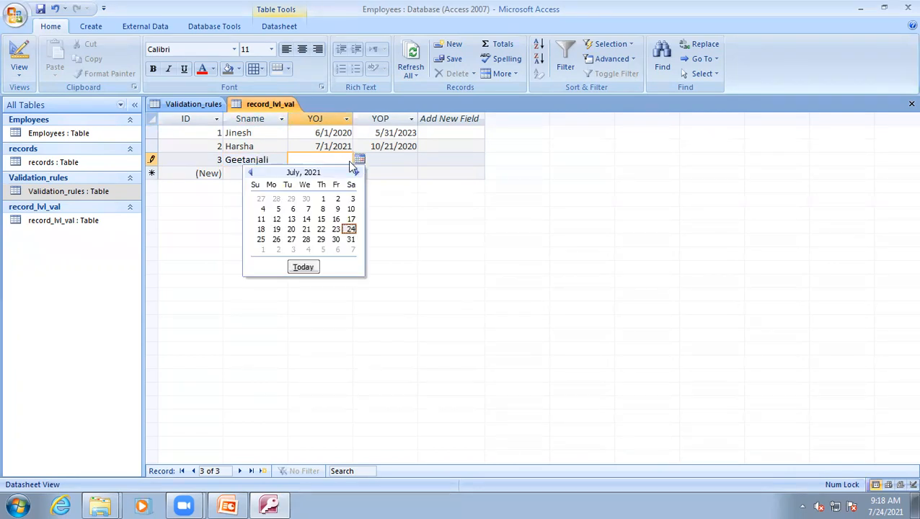
click(250, 174)
click(250, 174)
click(250, 174)
click(292, 219)
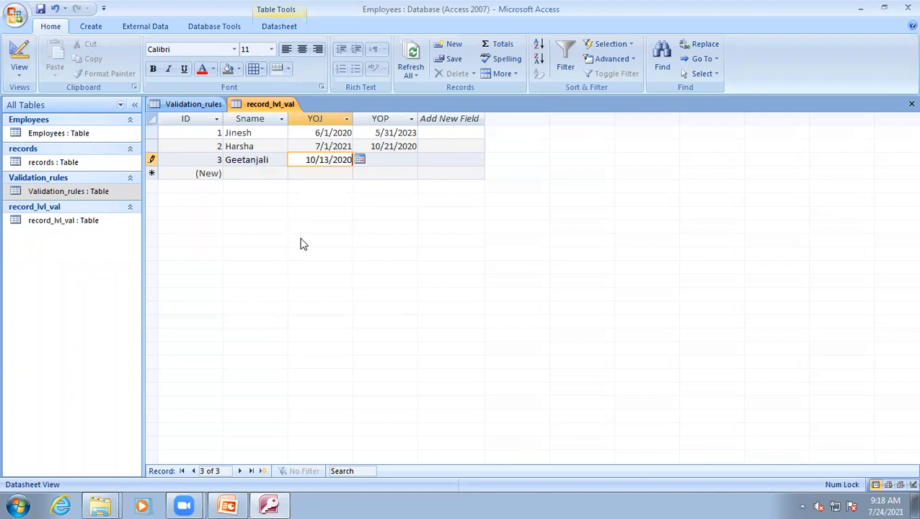
Step: Copy the first record's YOP date, 5/31/2023, into the third record's YOP and commit the record
click(405, 159)
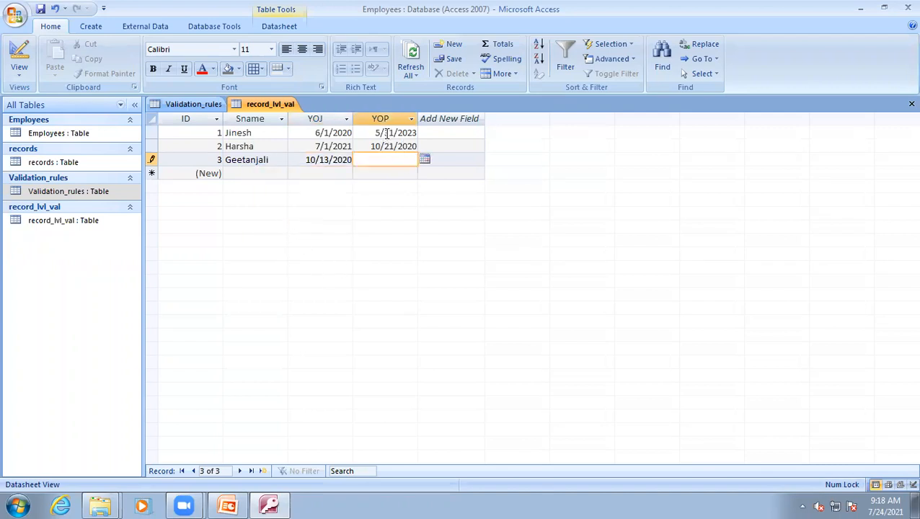
drag(374, 133, 418, 133)
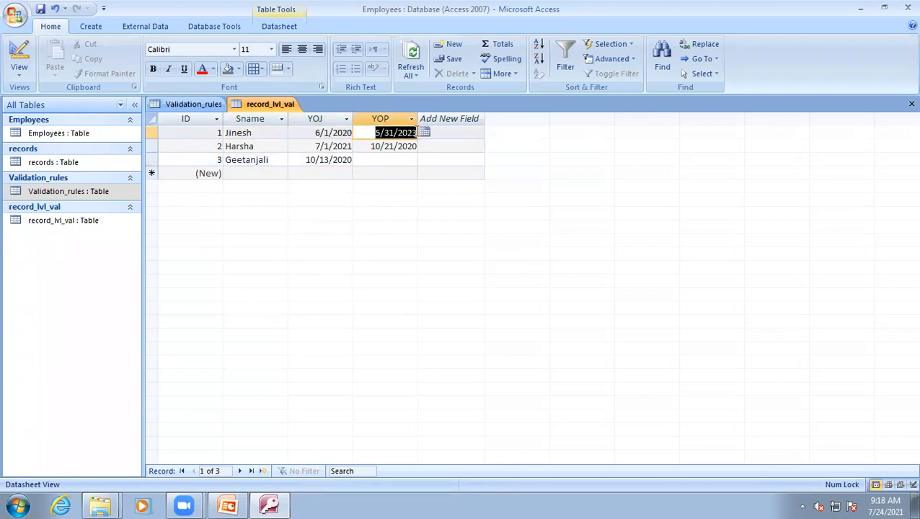
key(ctrl+c)
click(382, 161)
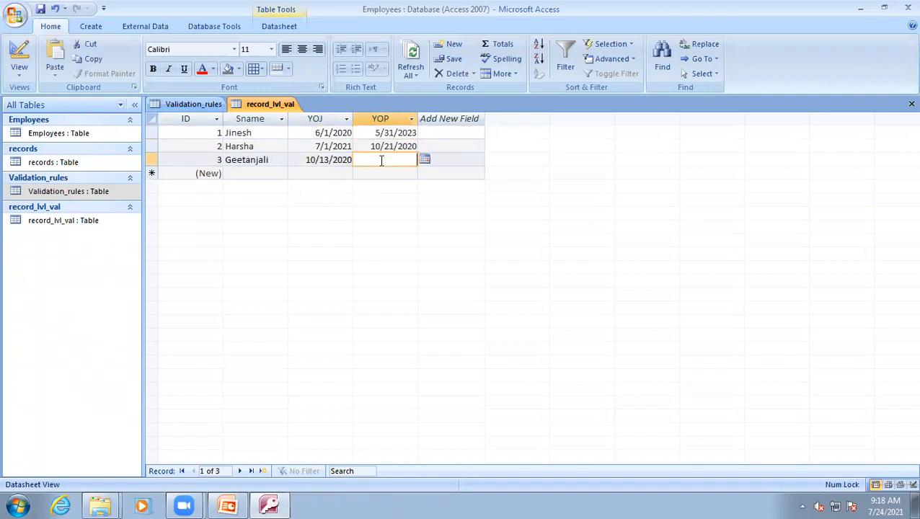
key(ctrl+v)
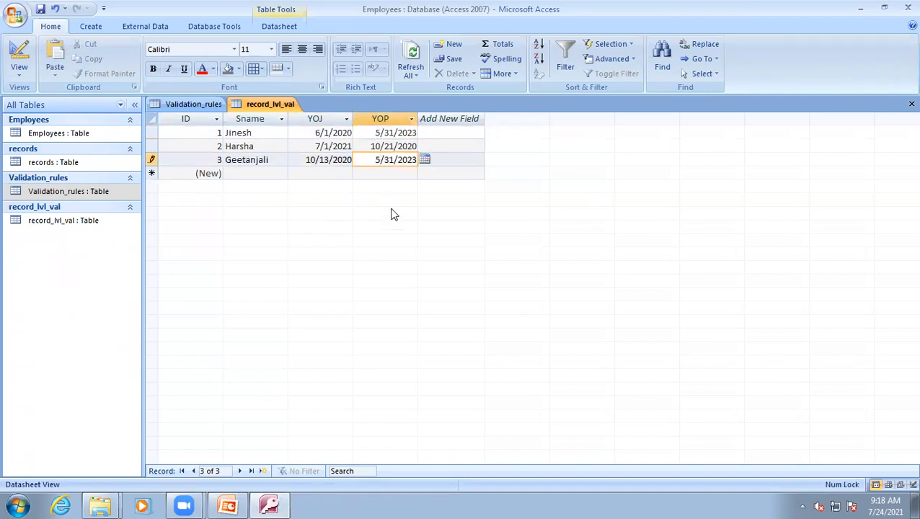
click(314, 173)
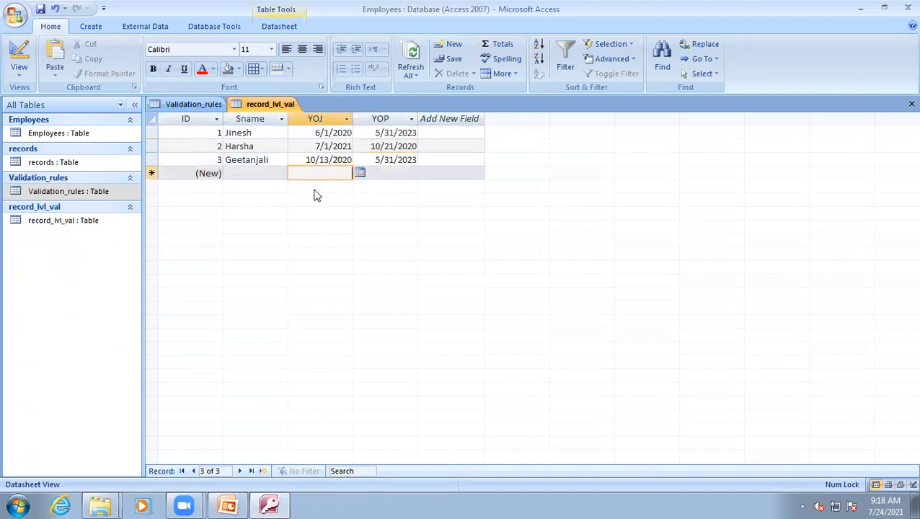
Step: Start a fourth record with the student's name in Sname and 7/24/2021 as the YOJ date
click(248, 175)
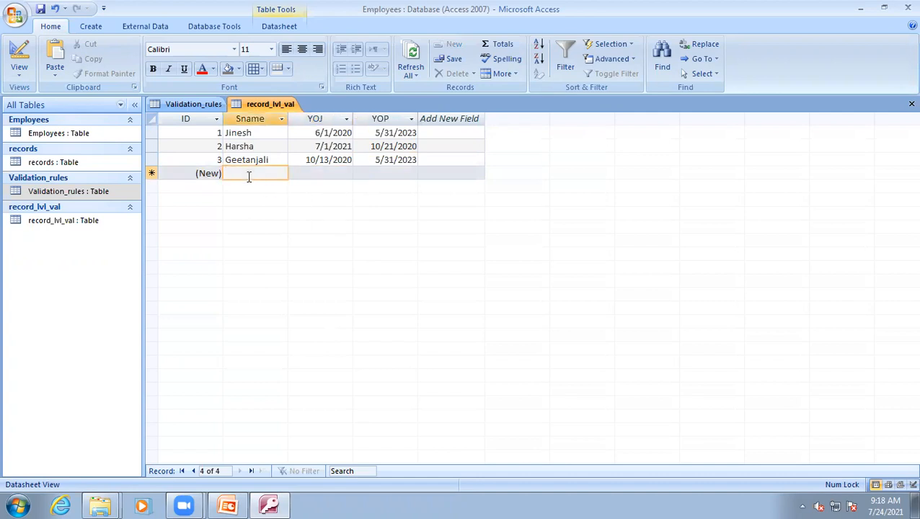
text(Lee)
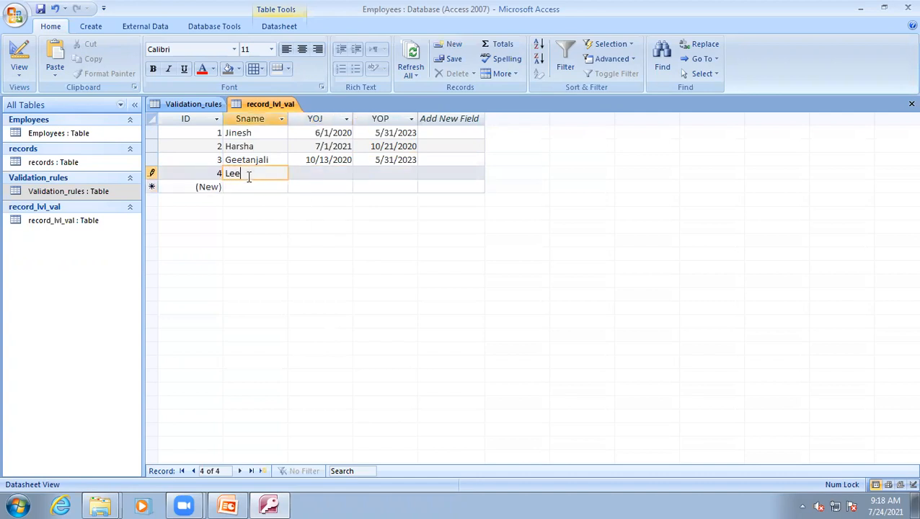
text(na)
key(Tab)
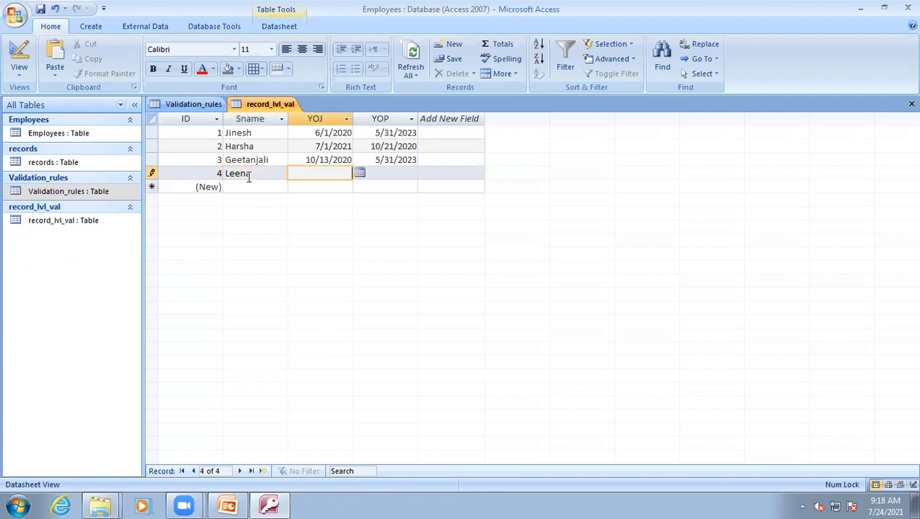
drag(307, 162, 353, 163)
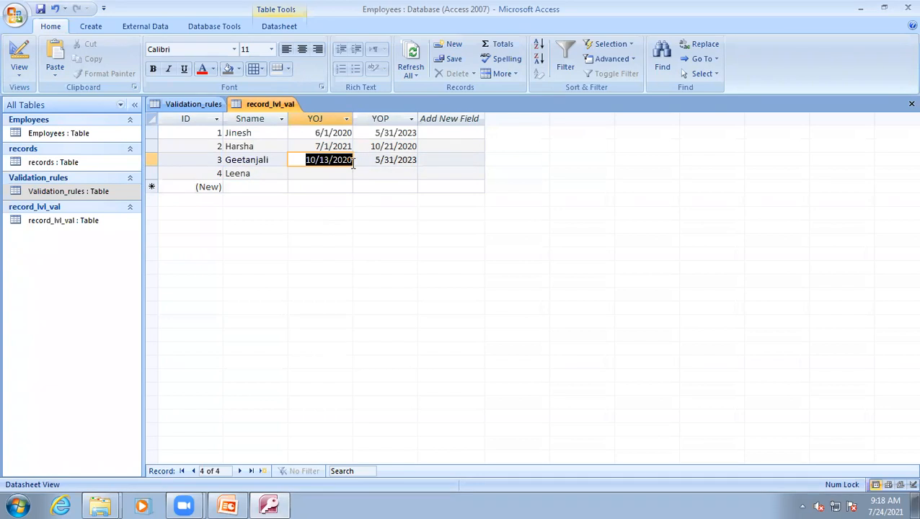
click(344, 174)
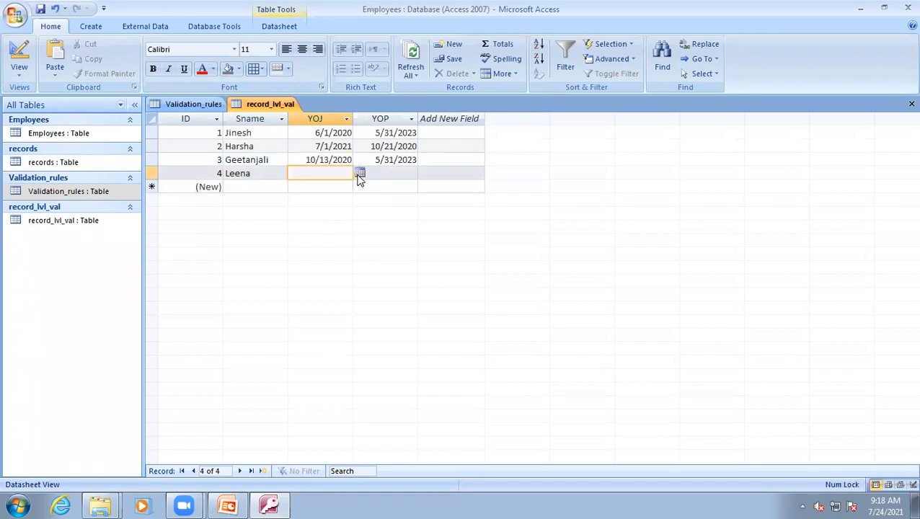
click(359, 174)
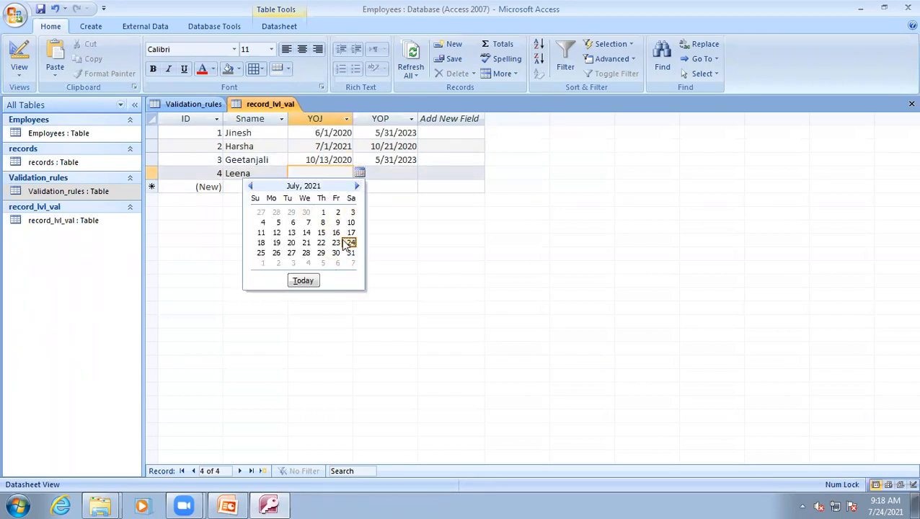
click(349, 244)
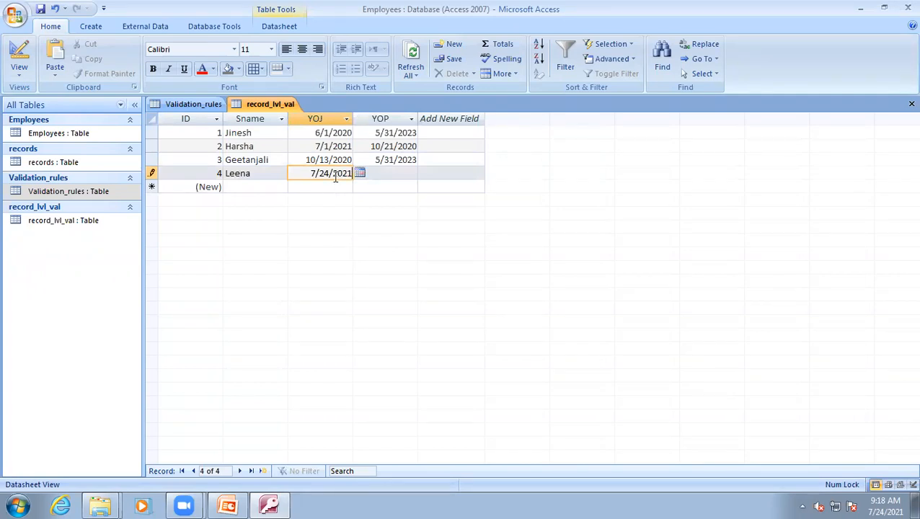
Step: Test the validation rule by setting the fourth record's YOP to 11/11/2020 with the date picker and trying to commit the record
click(385, 174)
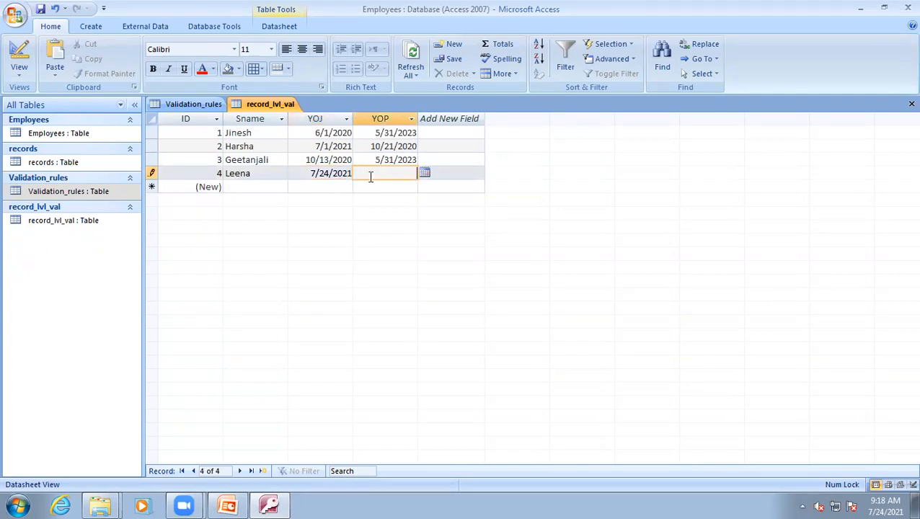
click(425, 174)
click(315, 186)
click(315, 186)
click(315, 187)
click(315, 186)
click(315, 186)
click(315, 186)
click(315, 186)
click(315, 186)
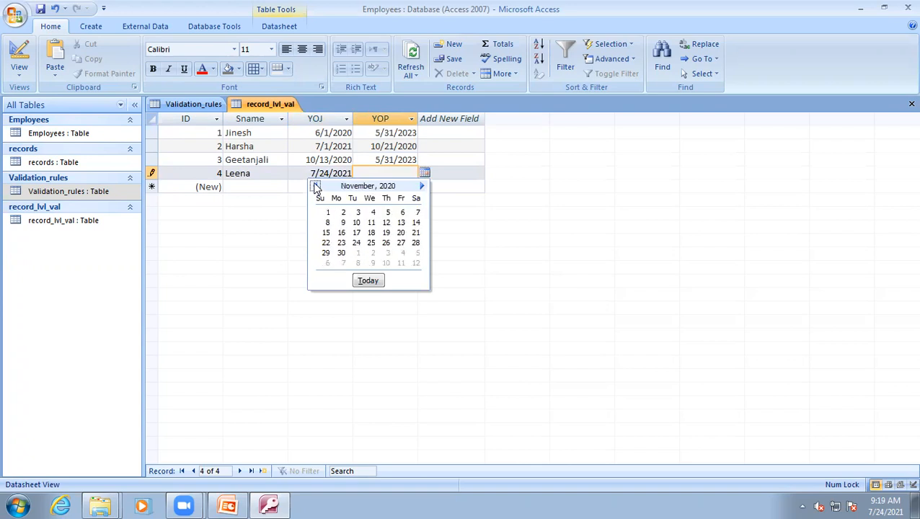
click(371, 222)
click(302, 187)
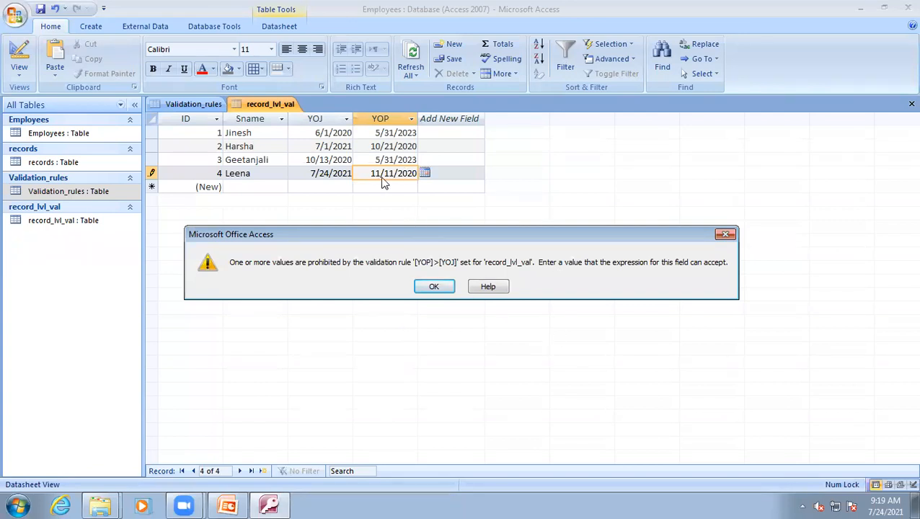
click(436, 286)
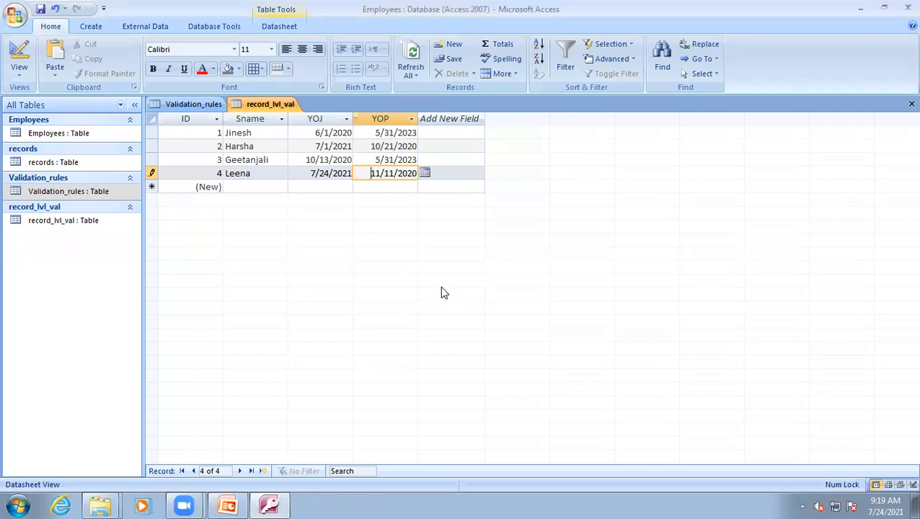
Step: Change the fourth record's YOP to 11/11/2024, commit the record, and select that date
key(BackSpace)
text(4)
click(246, 187)
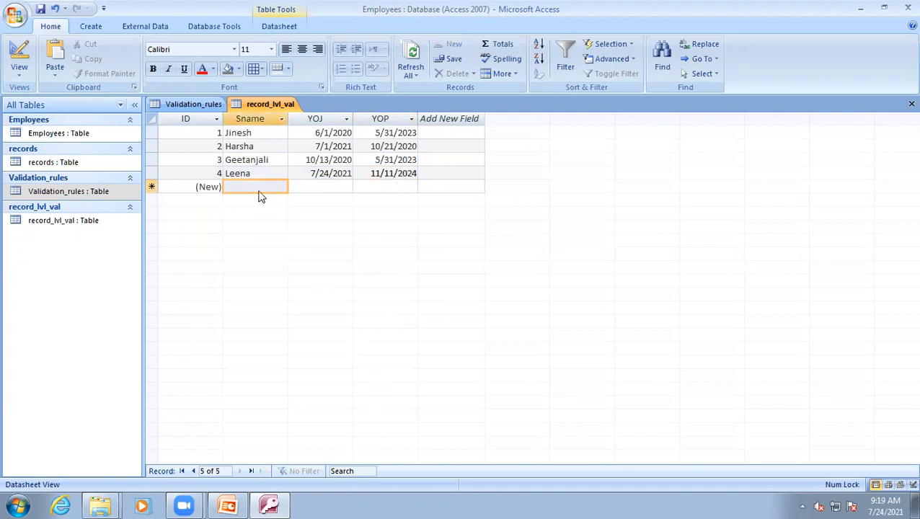
double_click(368, 173)
drag(369, 174, 404, 175)
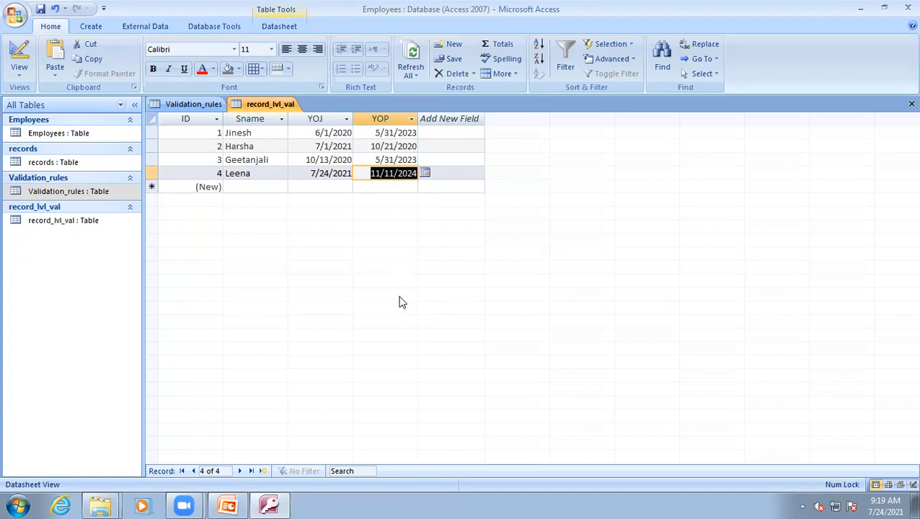
Step: Change the year of the fourth record's YOP date to 2021
click(425, 173)
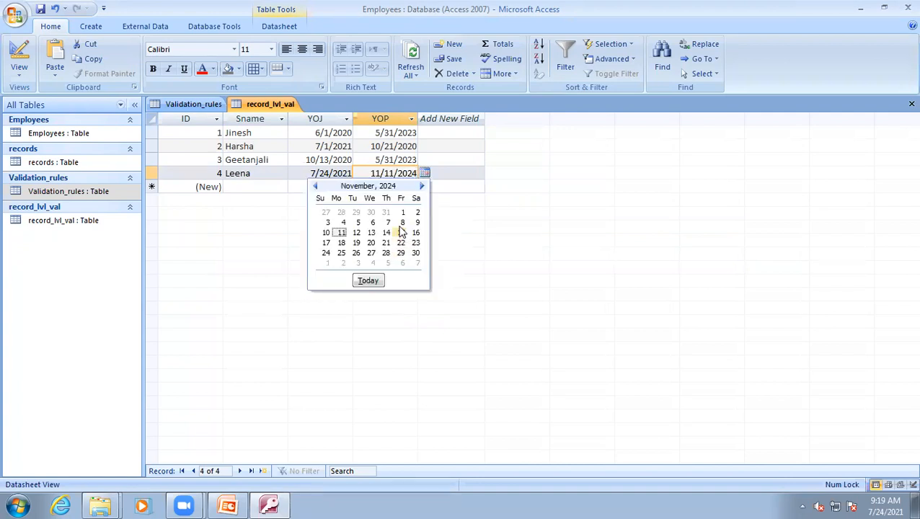
click(315, 187)
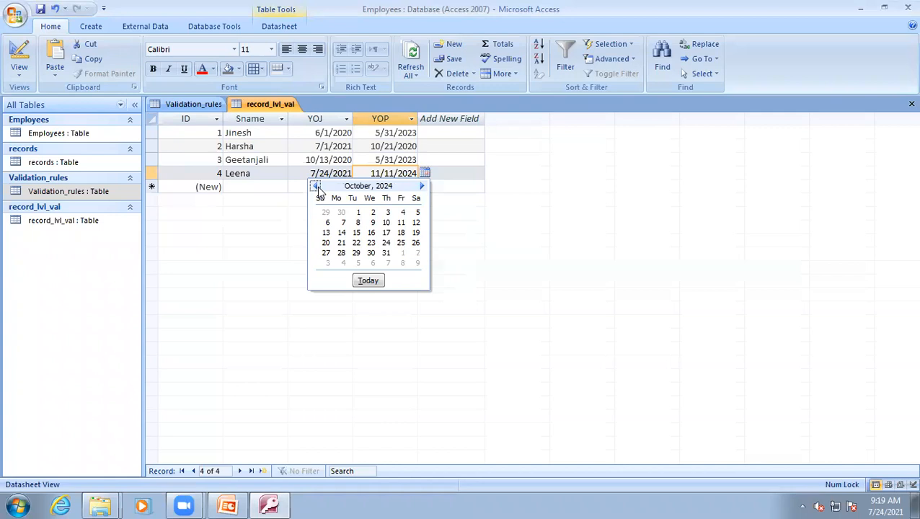
click(412, 174)
click(414, 173)
key(BackSpace)
text(1)
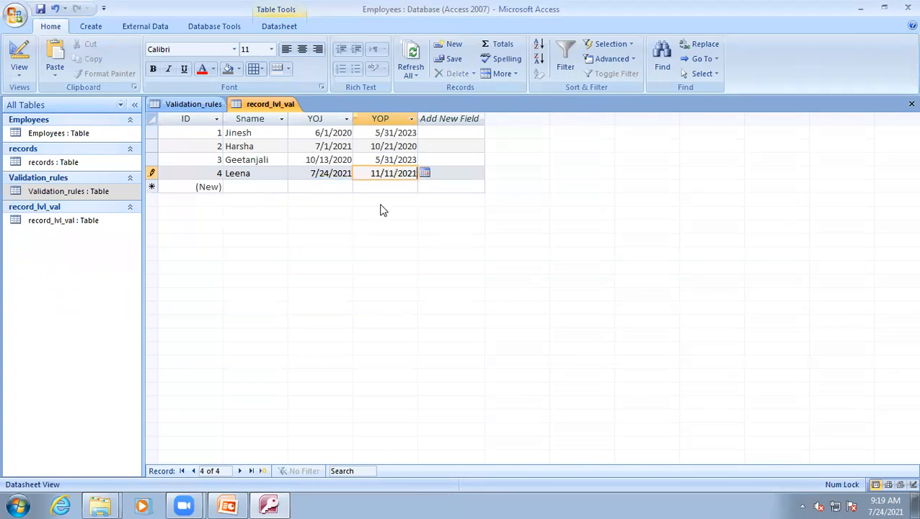
Step: Set the fourth record's YOP to 7/25/2021, commit the record, and switch the table to Design view
click(394, 174)
key(BackSpace)
key(BackSpace)
text(25)
key(BackSpace)
text(7)
click(320, 186)
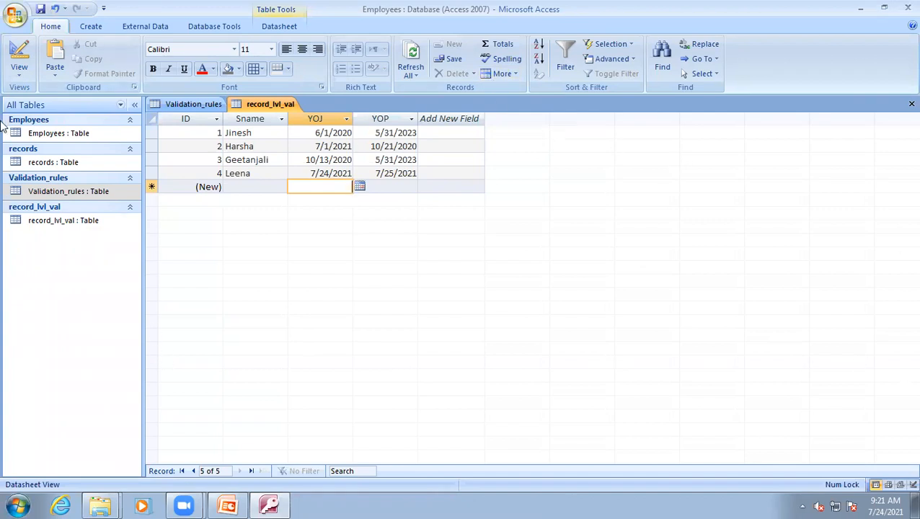
click(19, 54)
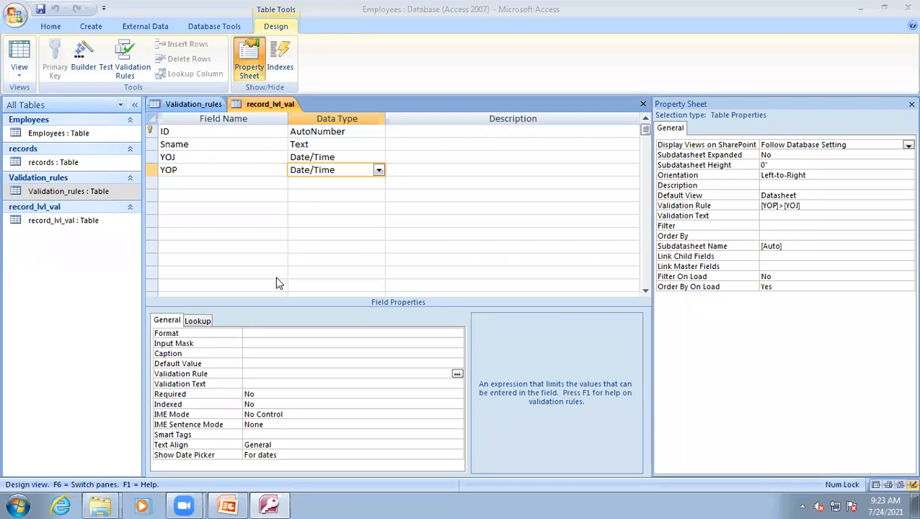
Step: Switch to the MS Access PPT2 presentation in PowerPoint, review the slide on the input mask sections, and close the presentation
click(231, 505)
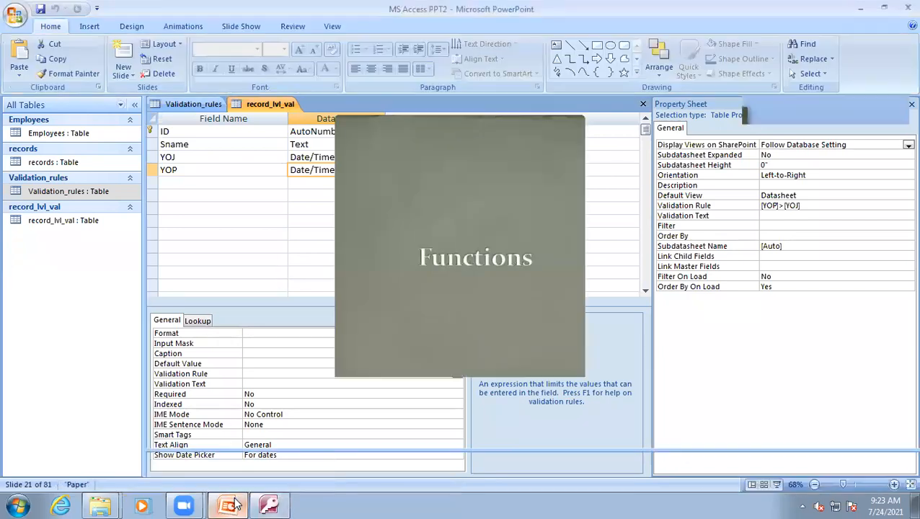
drag(135, 196, 135, 134)
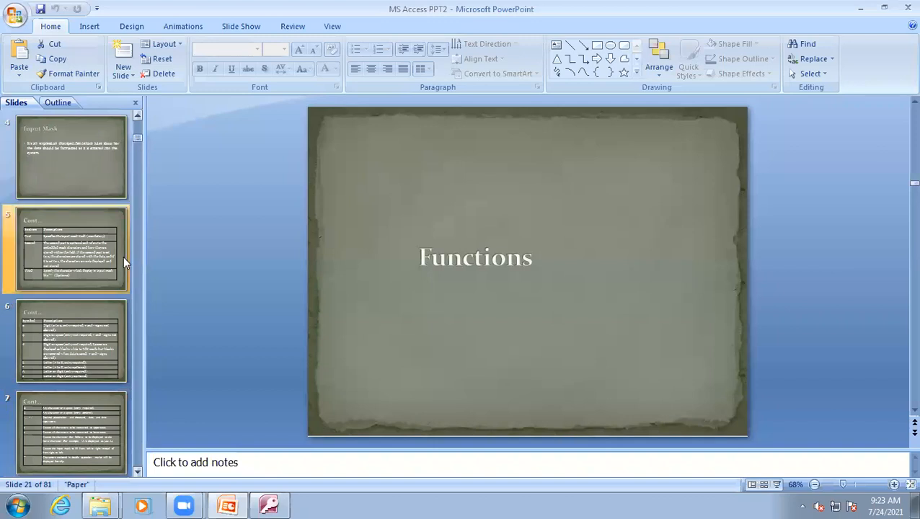
click(70, 353)
click(69, 296)
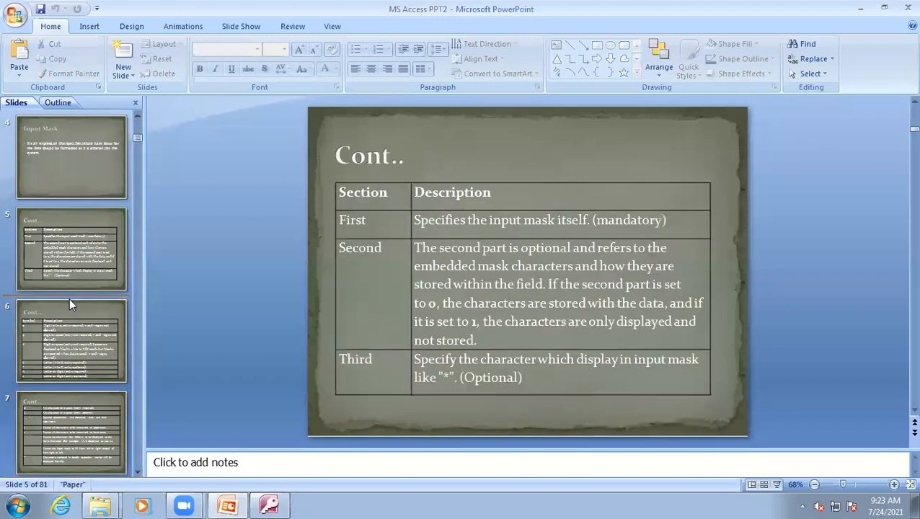
click(65, 261)
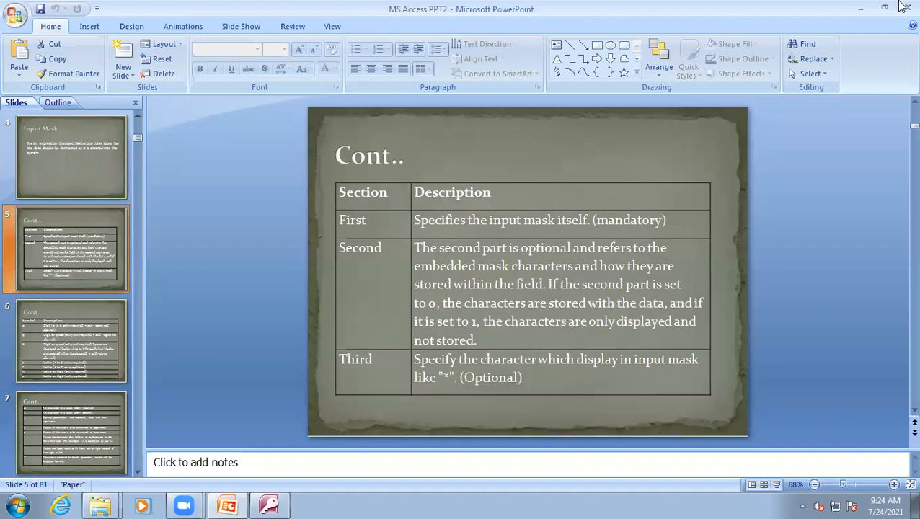
click(903, 7)
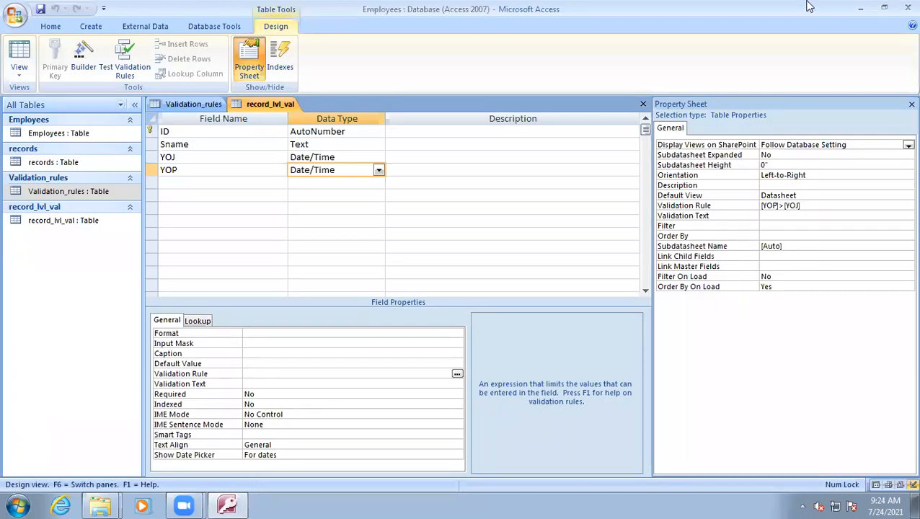
Step: Open the MS Access PPT1 presentation from the Access folder and review its slides through the date and time format symbols
click(857, 11)
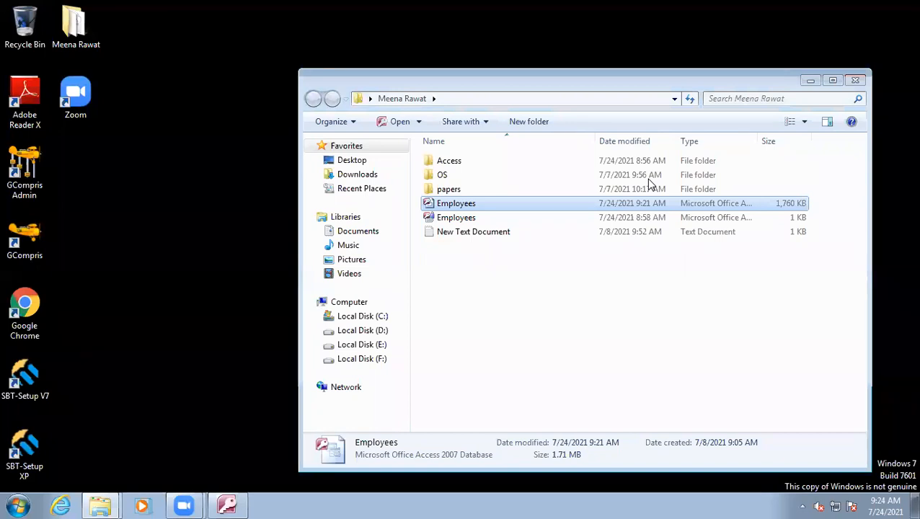
click(456, 168)
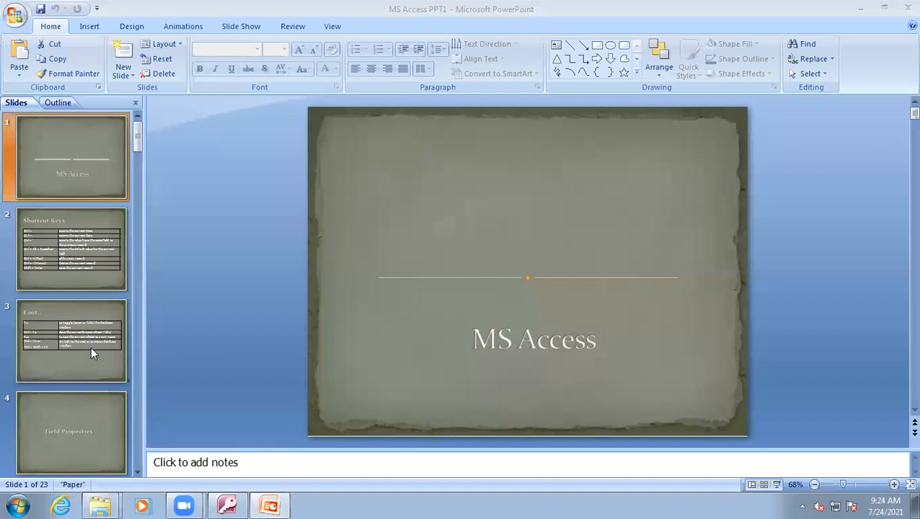
key(Down)
key(Down)
key(Down)
key(Down)
key(Down)
key(Down)
key(Down)
key(Down)
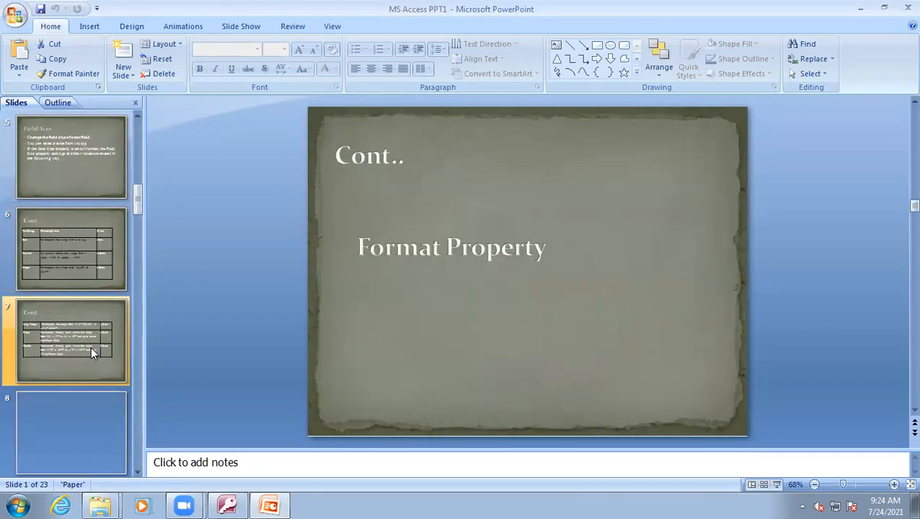
key(Down)
key(Down)
key(Down)
key(Down)
key(Down)
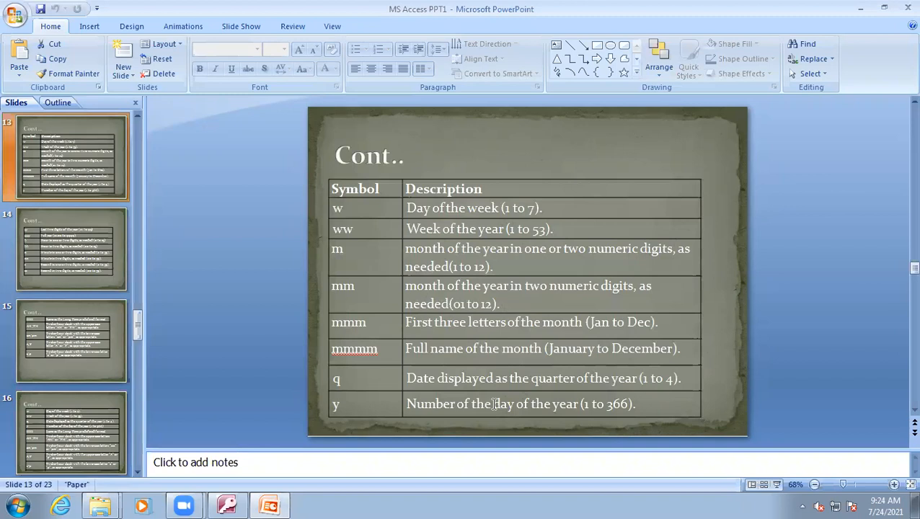
scroll(495, 405, down, 1)
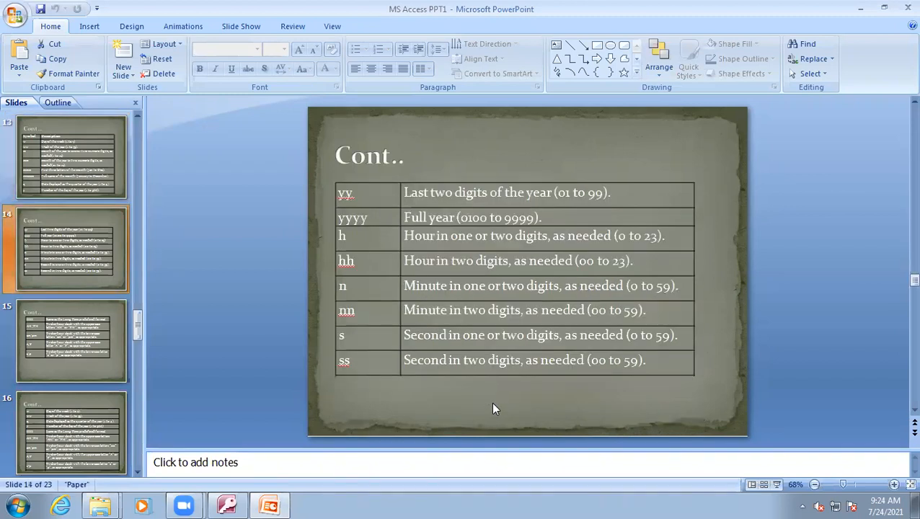
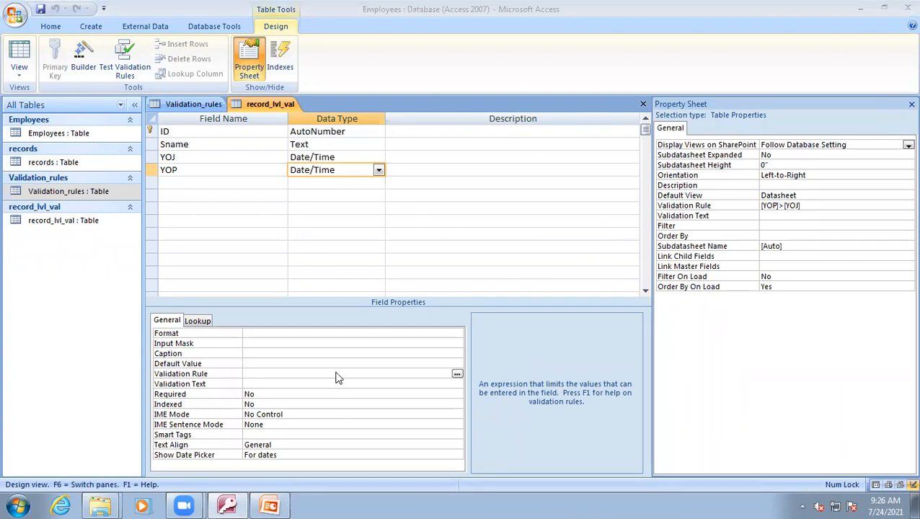
Step: Review the record-level validation slides and quick examples in the MS Access PPT2 presentation in PowerPoint, and return to Access
click(270, 507)
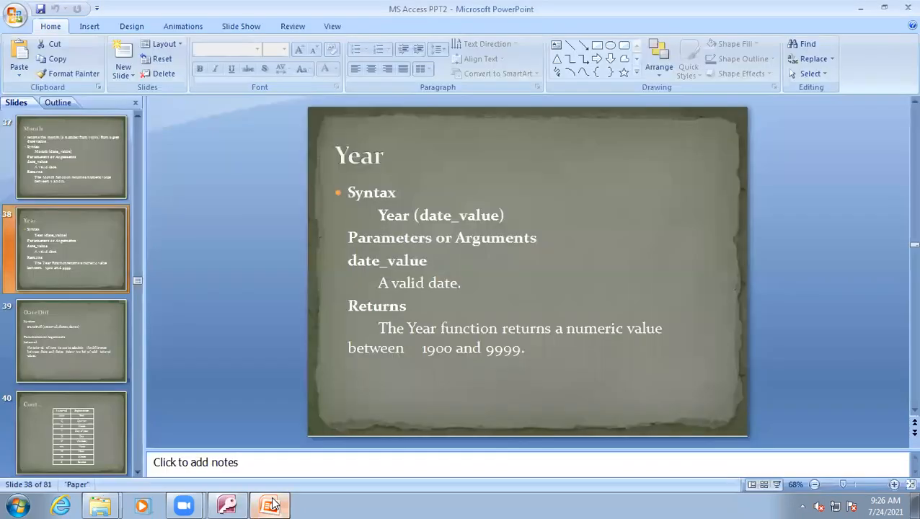
click(45, 308)
key(Up)
key(Up)
key(Up)
key(Up)
key(Up)
key(Up)
key(Up)
key(Up)
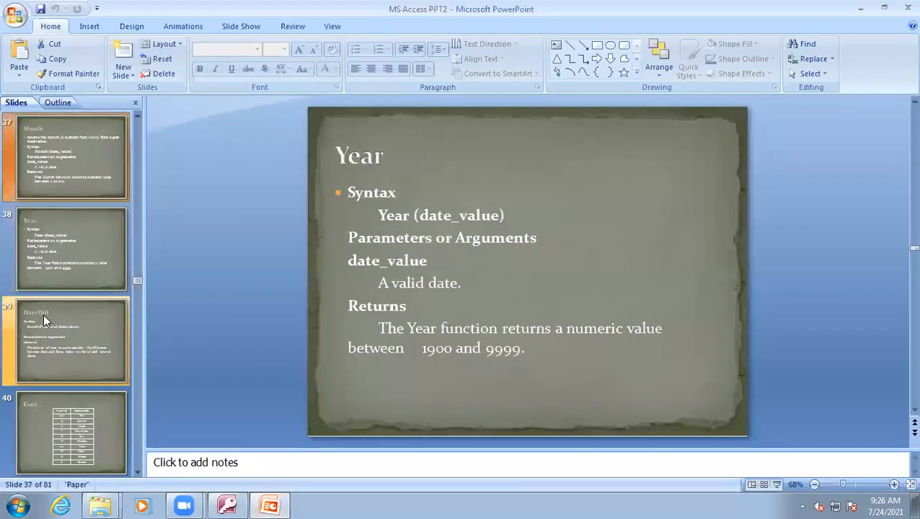
key(Up)
key(Up)
key(Up)
key(Up)
key(Up)
key(Up)
key(Up)
key(Up)
key(Up)
key(Up)
key(Up)
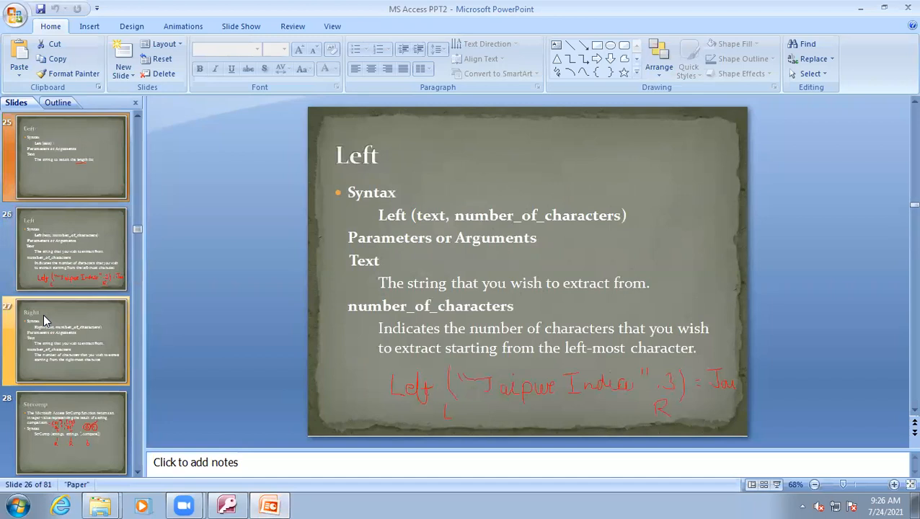
key(Up)
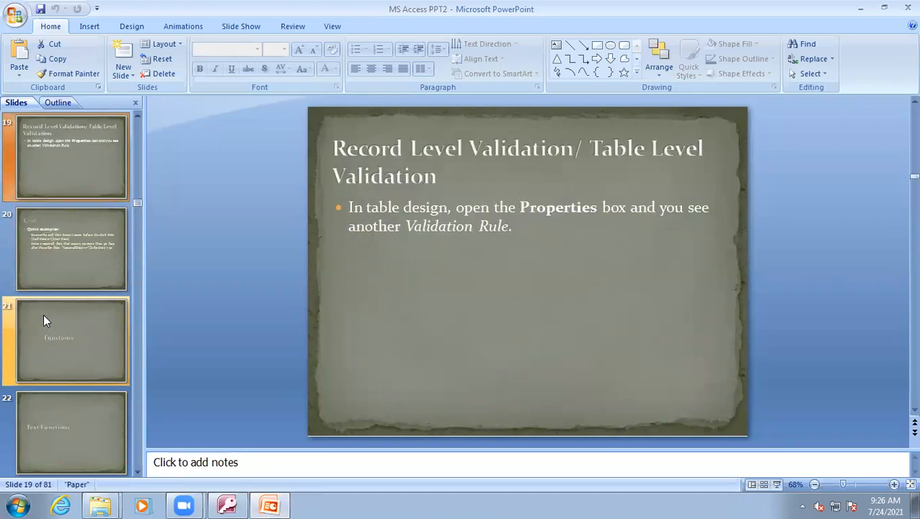
key(Down)
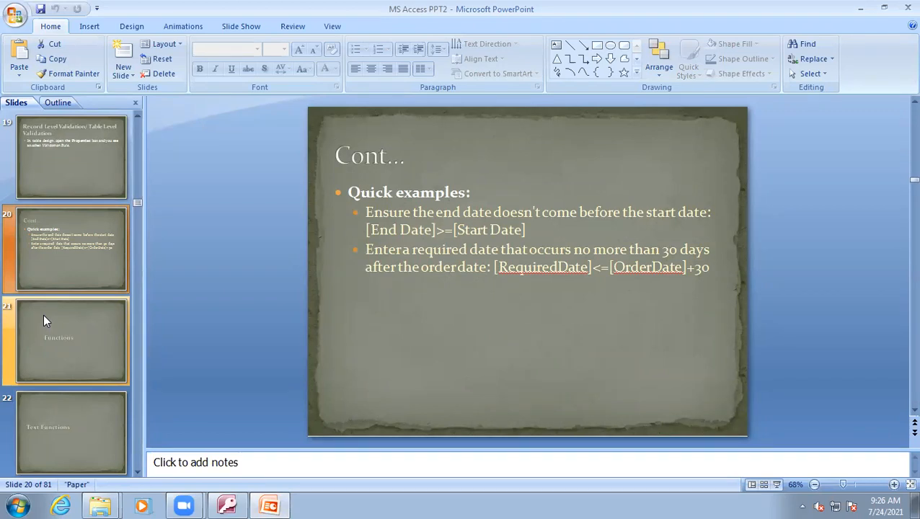
click(225, 505)
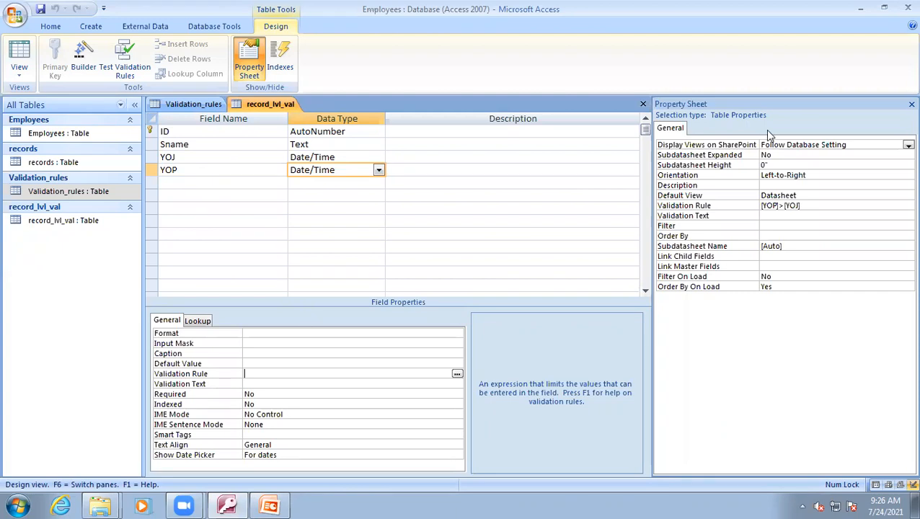
click(347, 158)
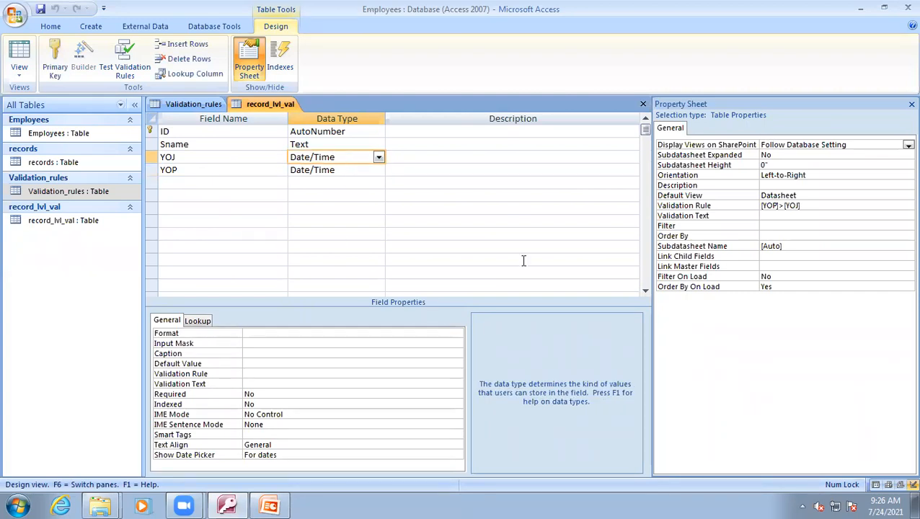
click(818, 205)
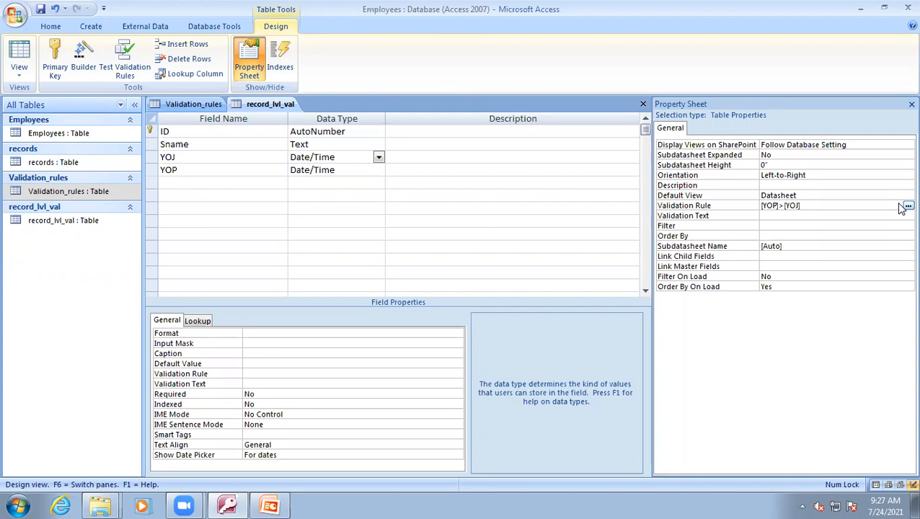
text(and)
key(BackSpace)
key(BackSpace)
key(BackSpace)
key(BackSpace)
click(912, 105)
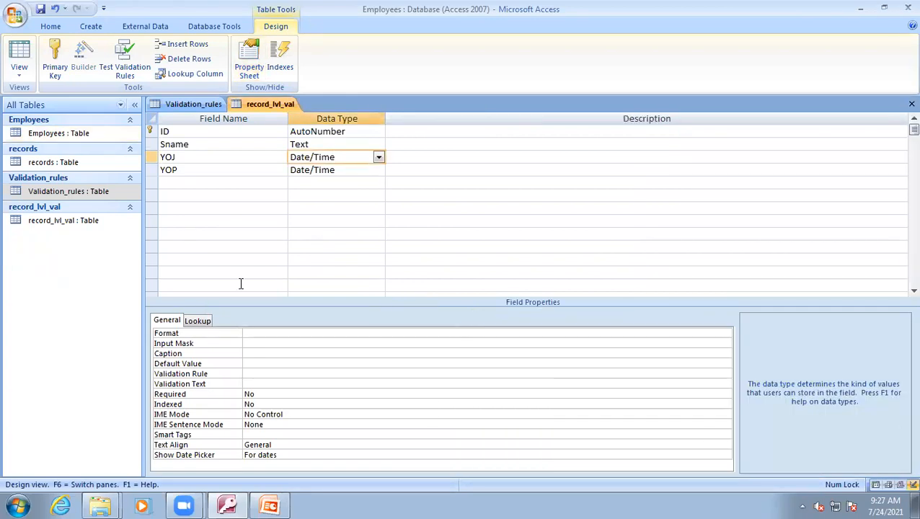
click(173, 156)
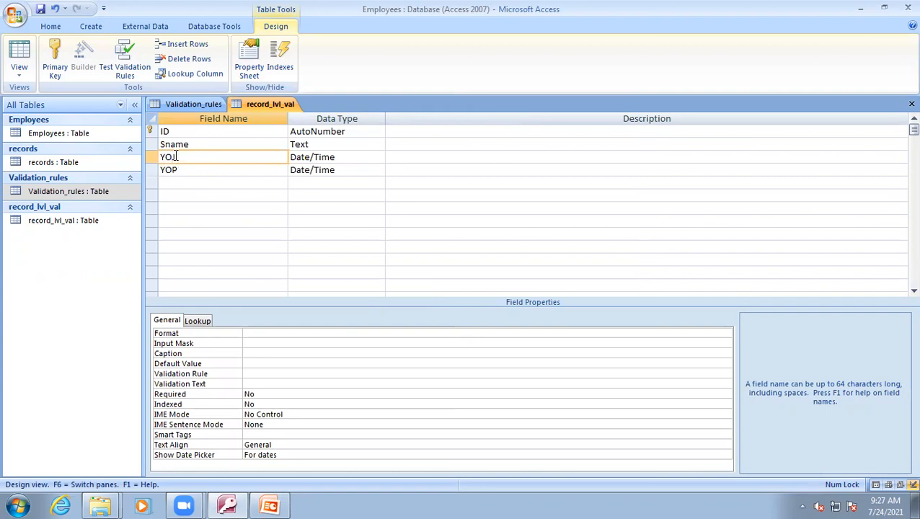
click(177, 183)
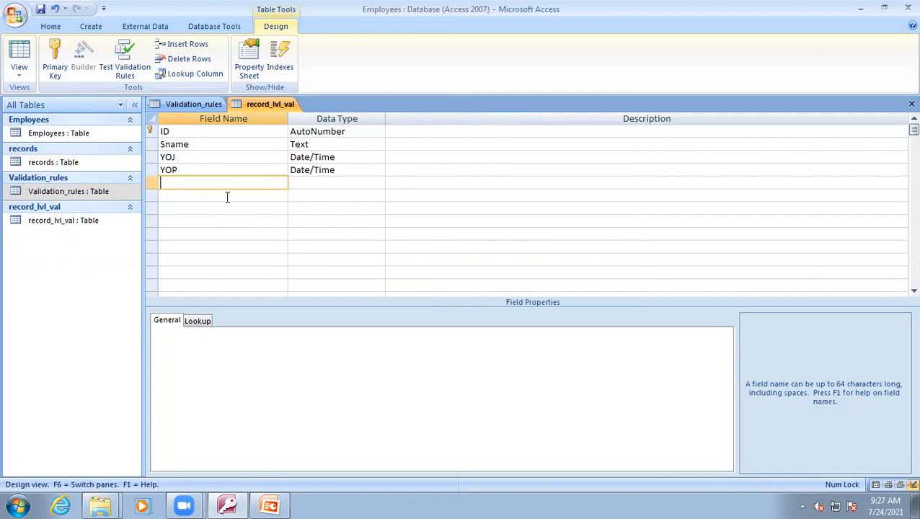
click(252, 69)
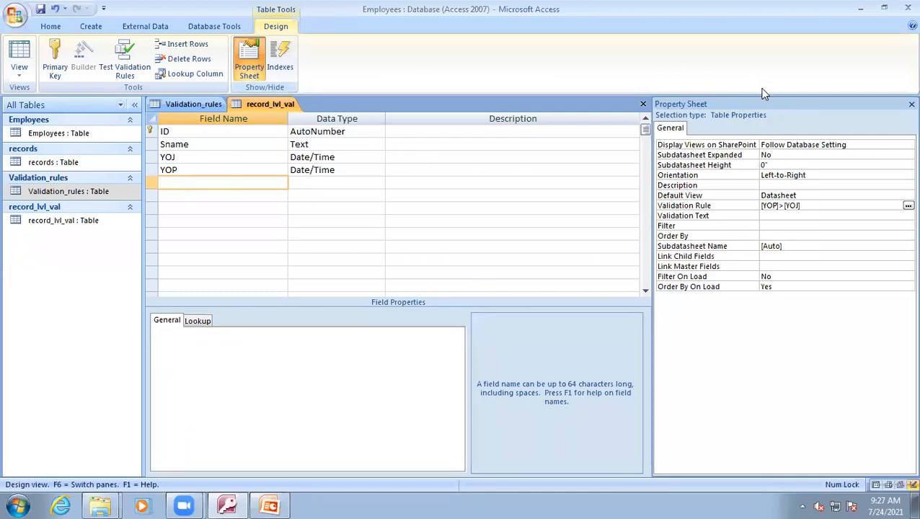
click(804, 205)
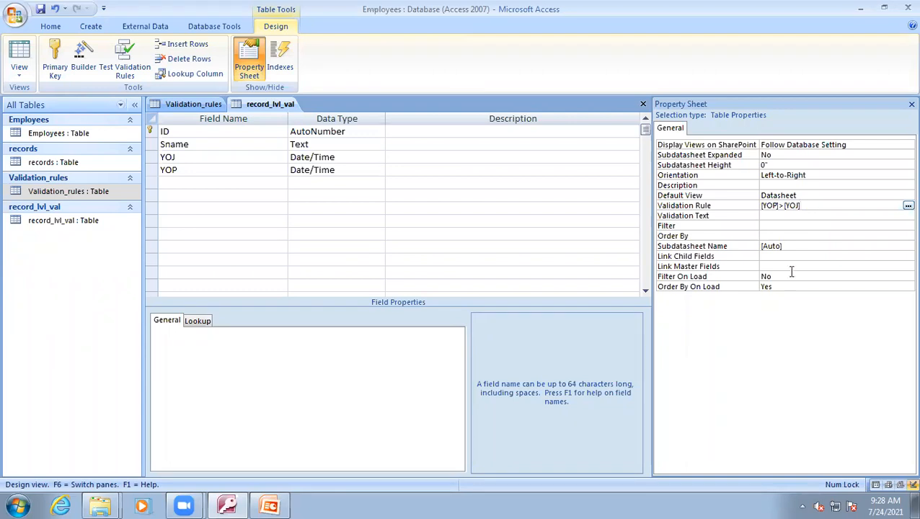
Step: Add a field named YOJ2 below YOP and set its data type to Date/Time
click(184, 182)
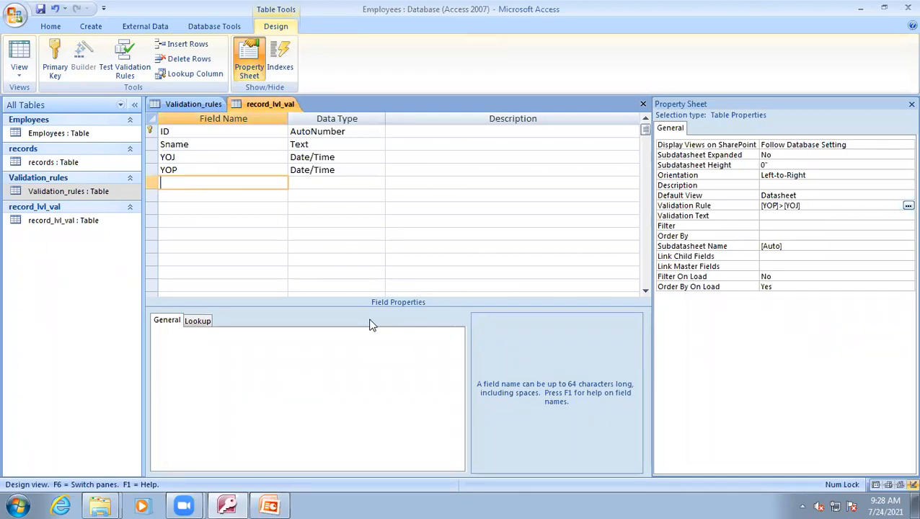
text(YOJ2)
key(Down)
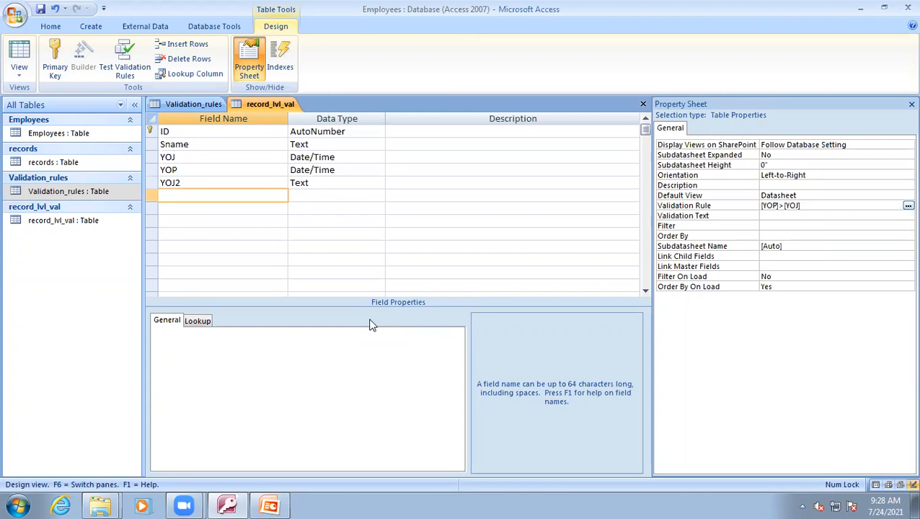
click(353, 183)
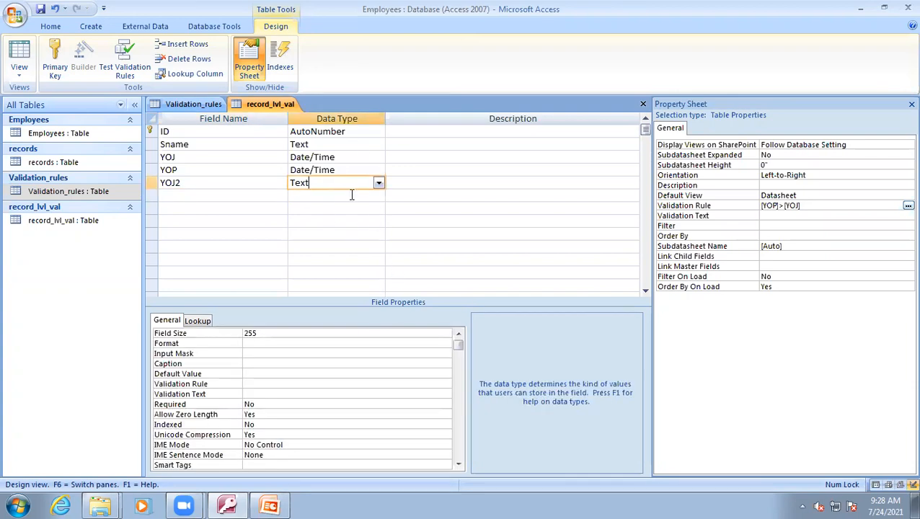
click(378, 183)
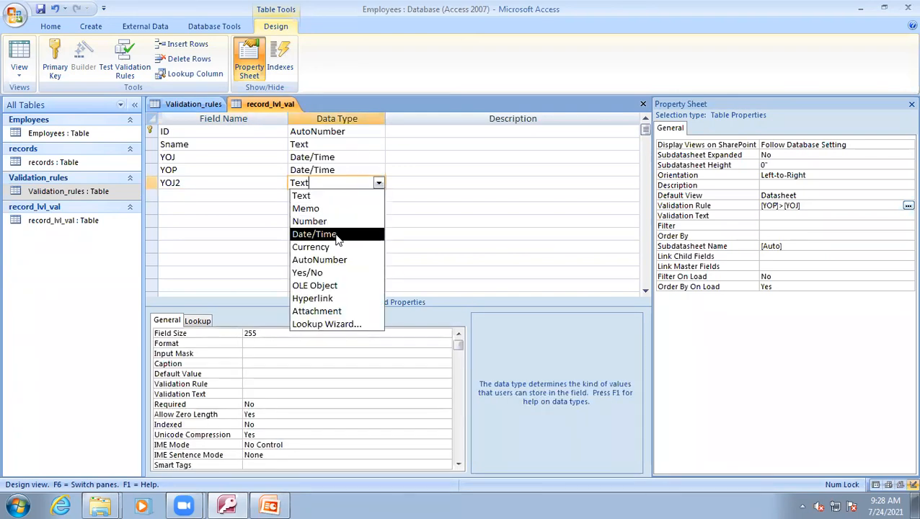
click(337, 238)
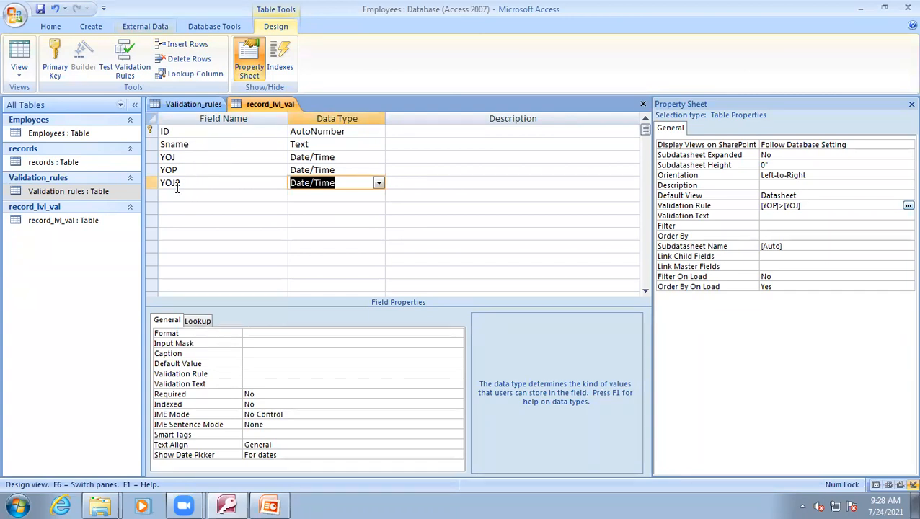
Step: Add a Date/Time field named YOP2 below YOJ2, then save the table and show it in Datasheet view
click(177, 191)
text(YOP)
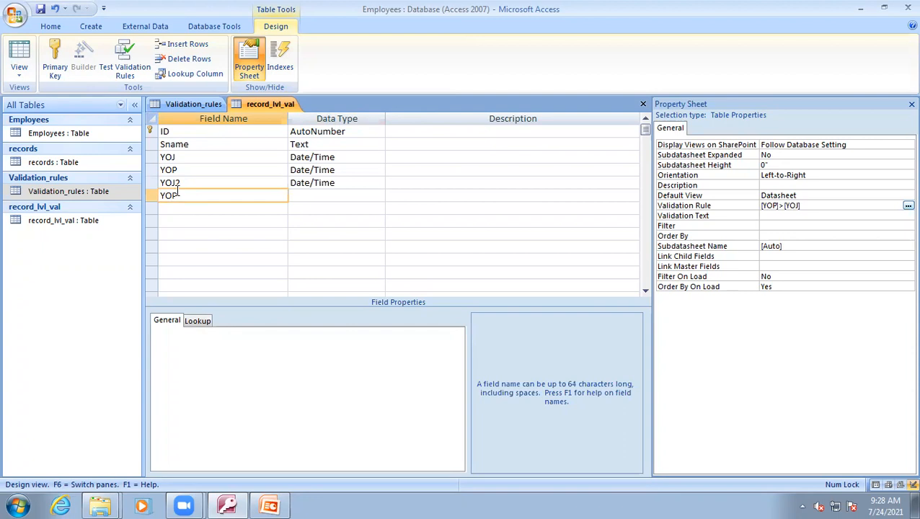
text(2)
click(341, 195)
click(378, 197)
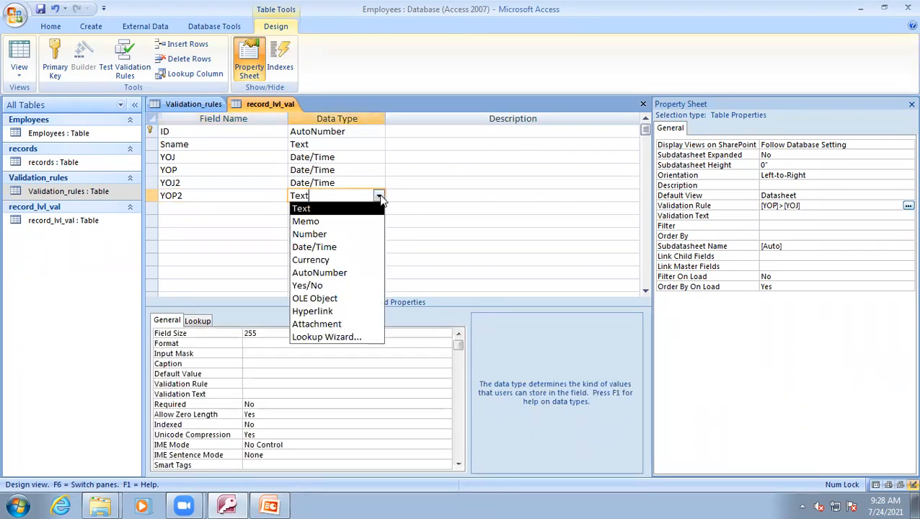
click(350, 249)
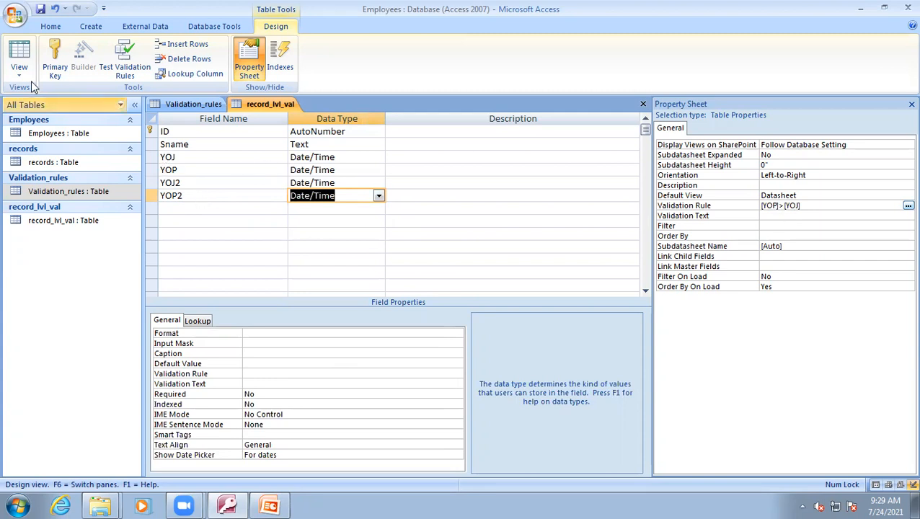
click(21, 57)
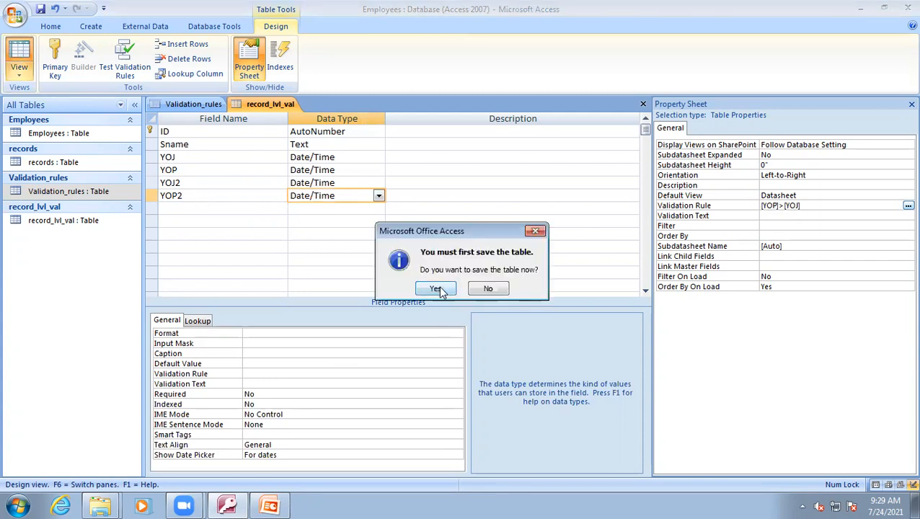
click(438, 289)
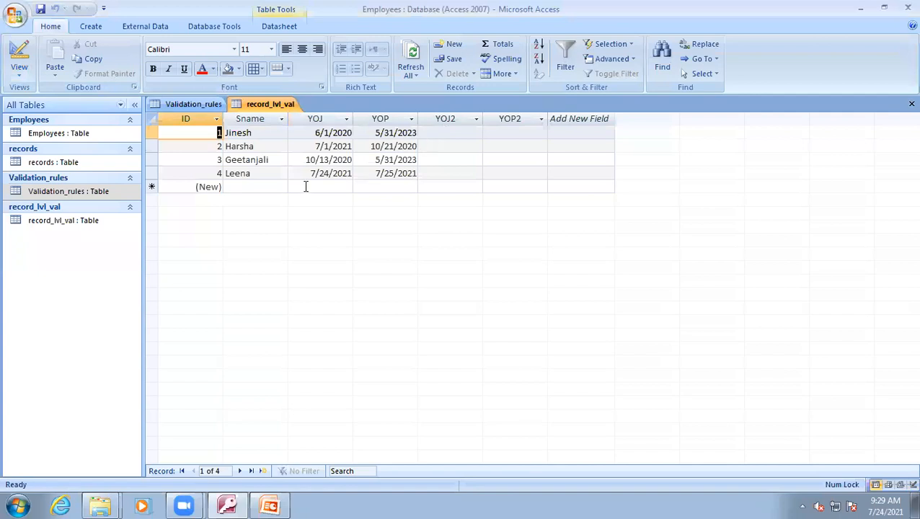
Step: Start a new record with a student's first name, YOJ 7/15/2021 and YOP 7/30/2021
click(248, 187)
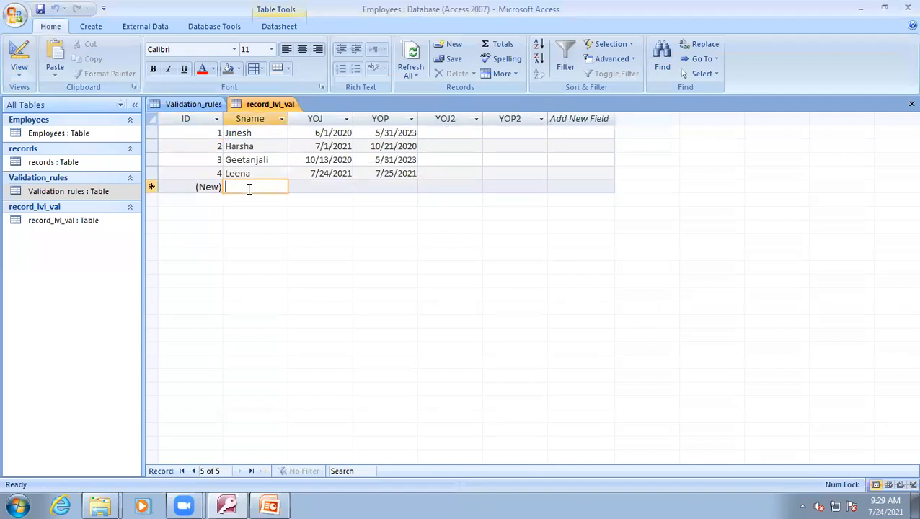
text(kavya)
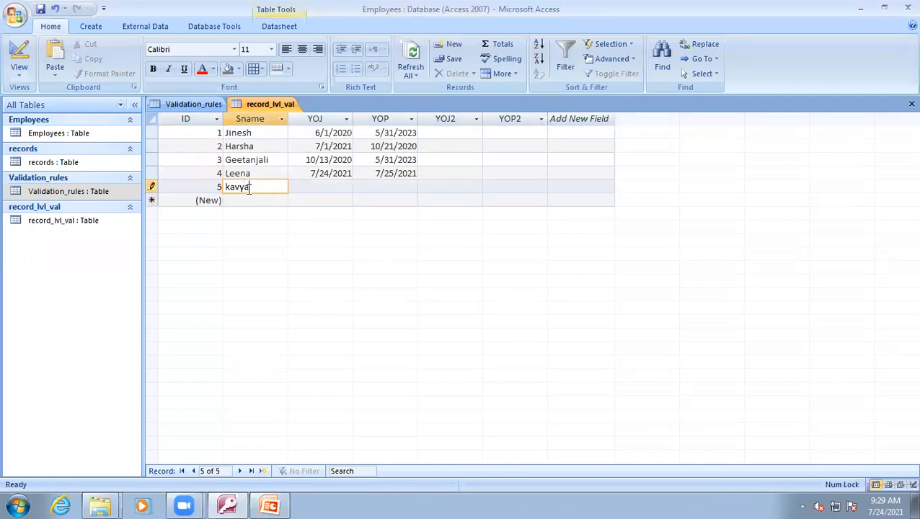
key(Tab)
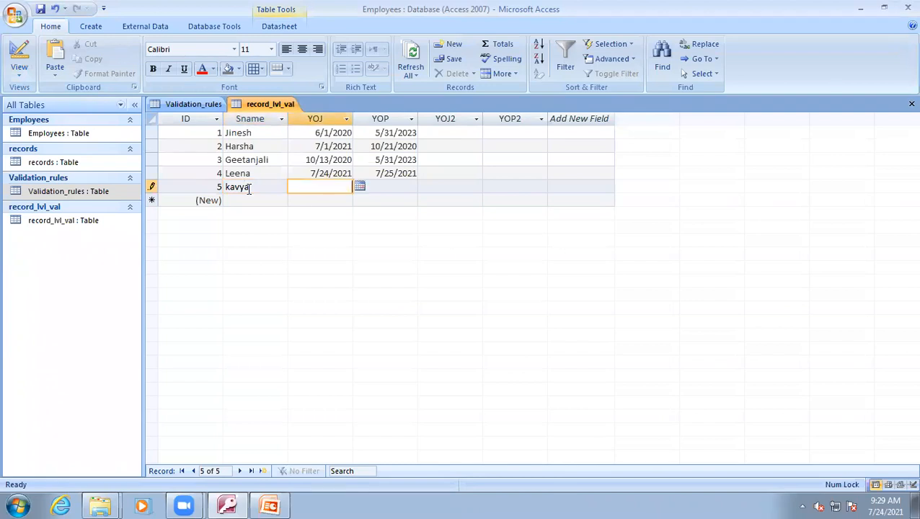
click(360, 186)
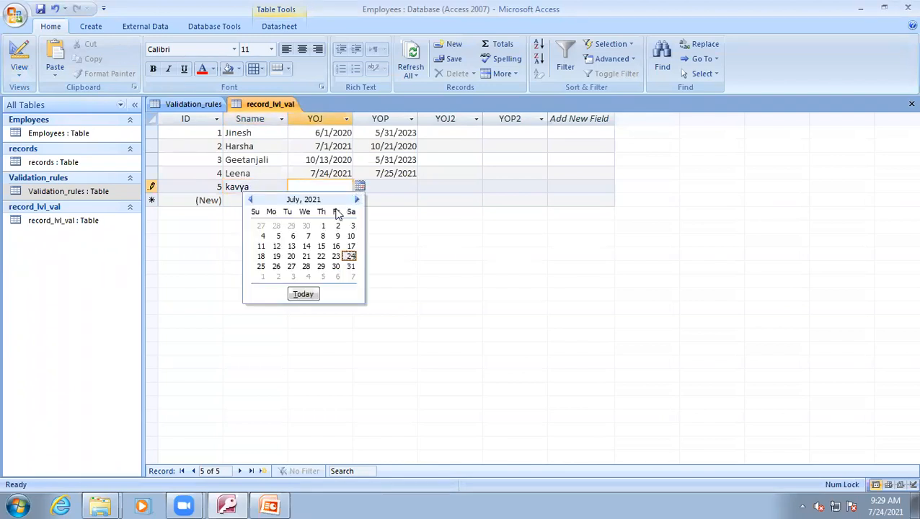
click(321, 246)
key(Tab)
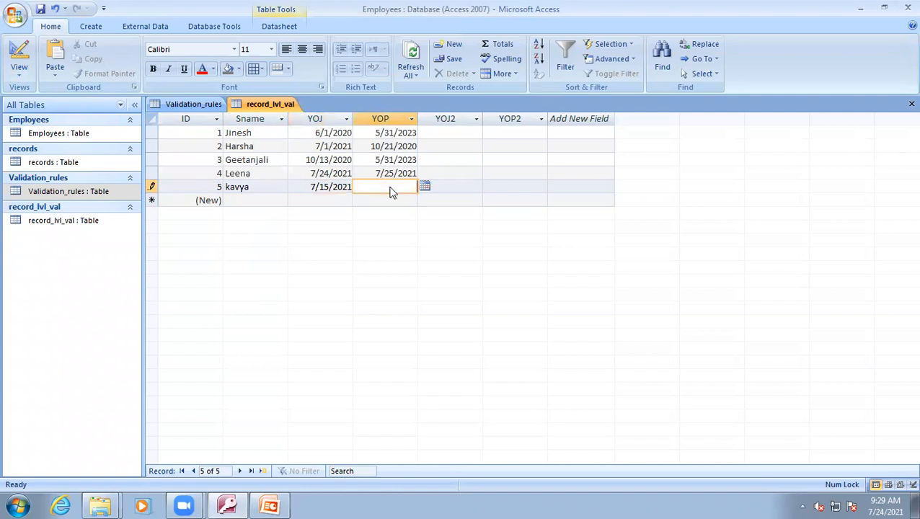
click(424, 187)
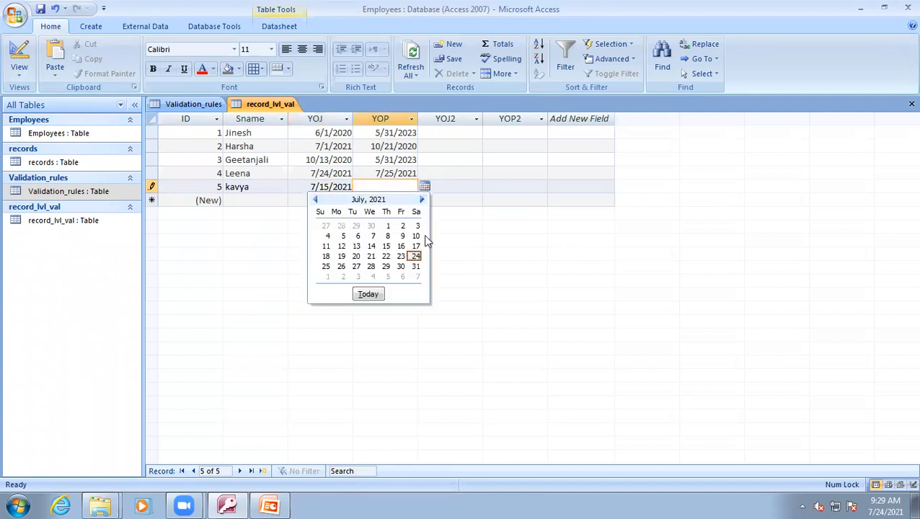
click(400, 267)
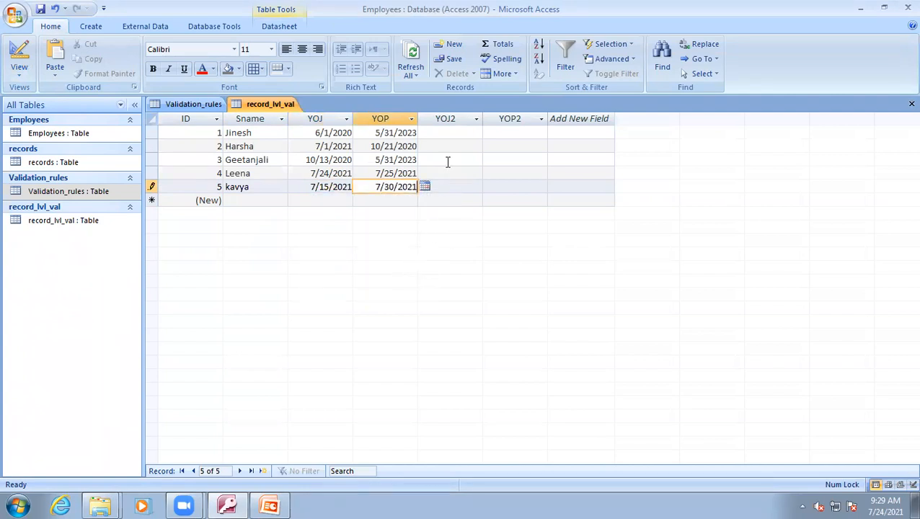
Step: Set the new record's YOJ2 to 7/23/2021 and YOP2 to 7/8/2021, and commit the record
click(448, 186)
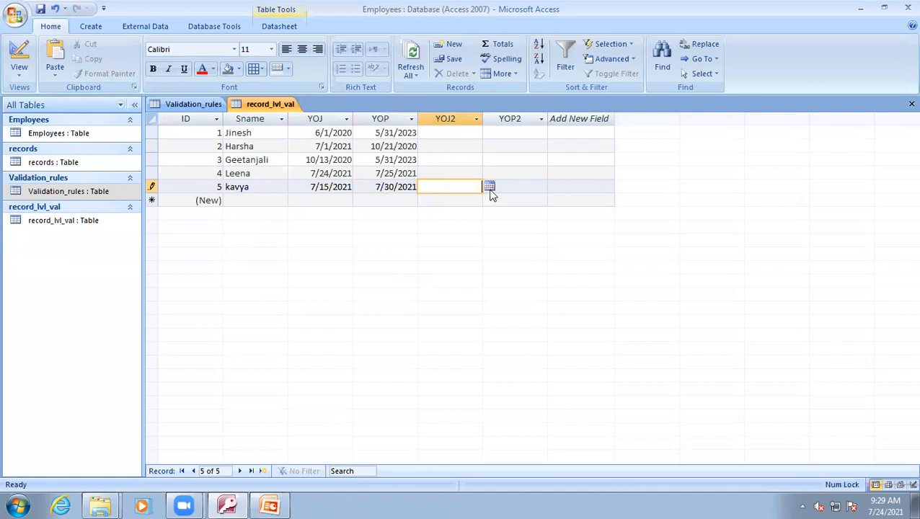
click(490, 186)
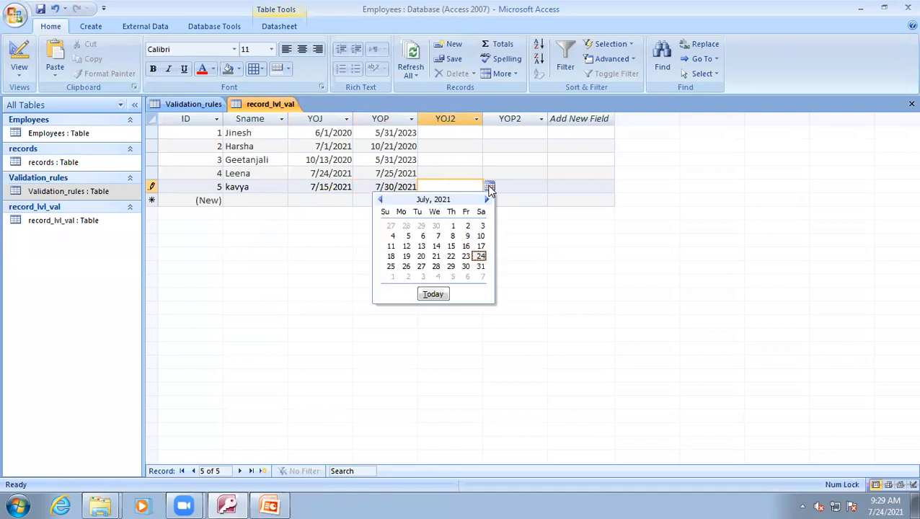
click(466, 257)
click(516, 186)
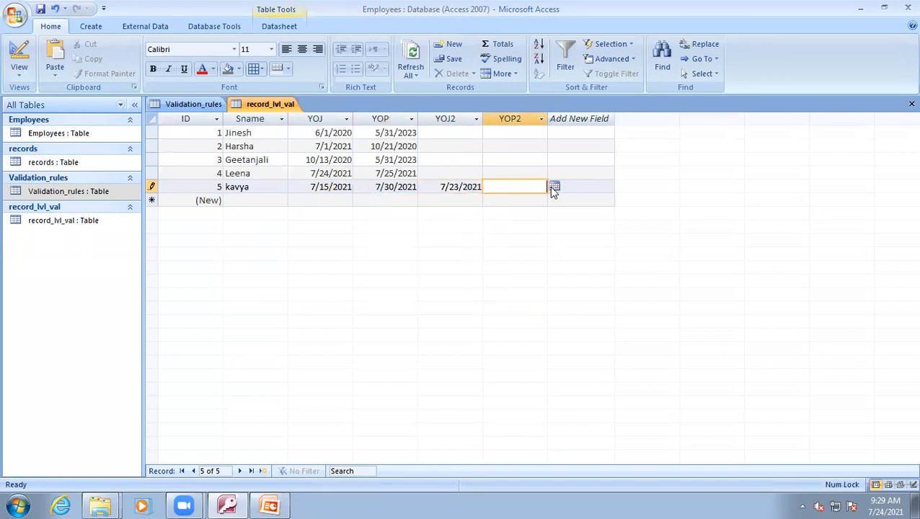
click(553, 186)
click(517, 236)
click(286, 200)
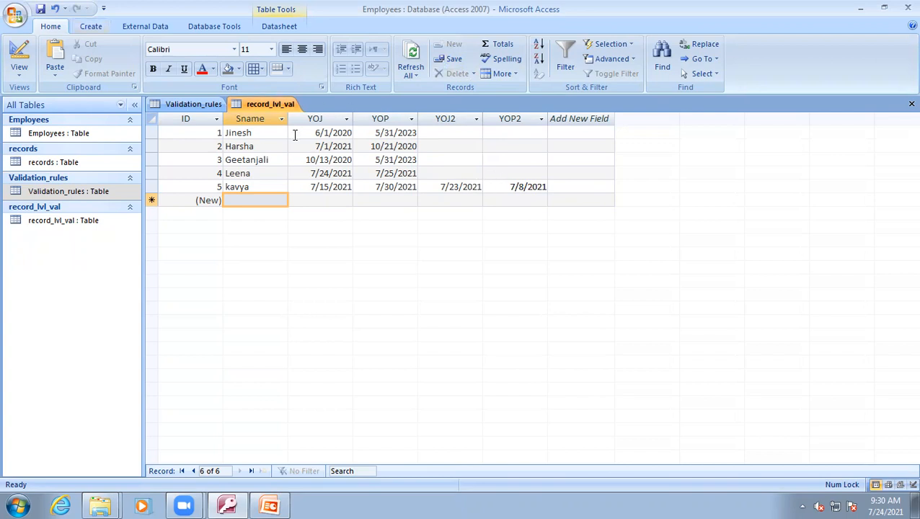
Step: Return to Design view and review the table's validation rule alongside the YOJ, YOP, YOJ2 and YOP2 fields
click(21, 62)
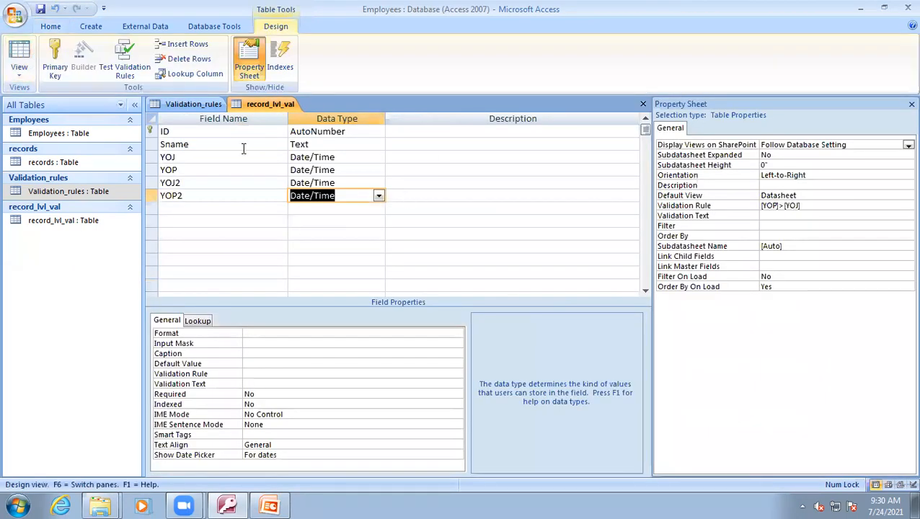
click(171, 196)
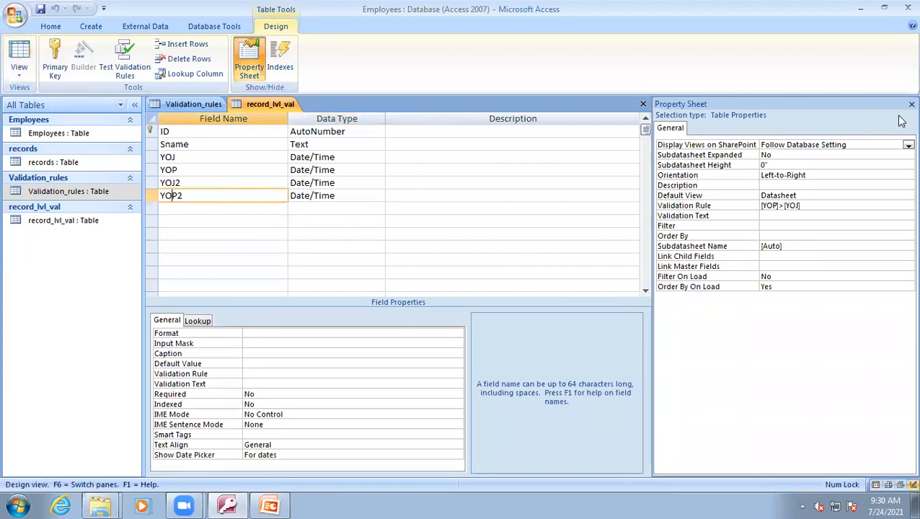
click(249, 61)
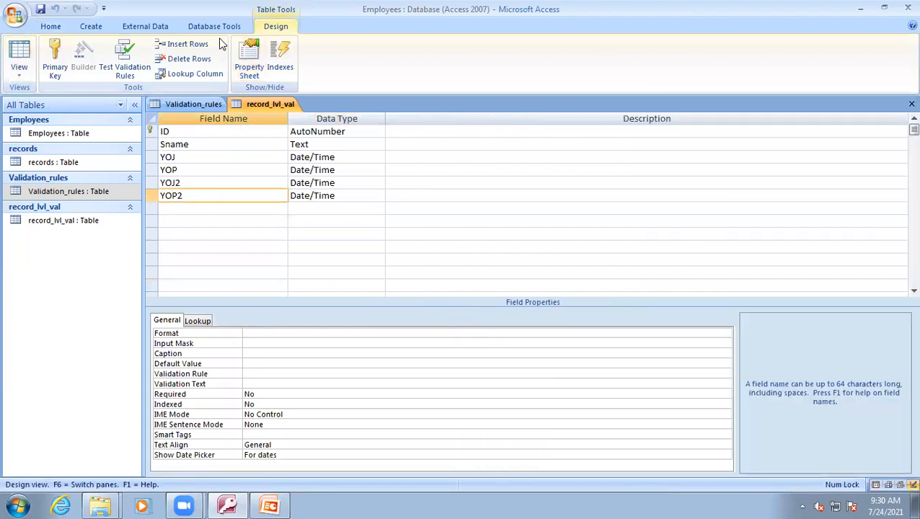
click(249, 61)
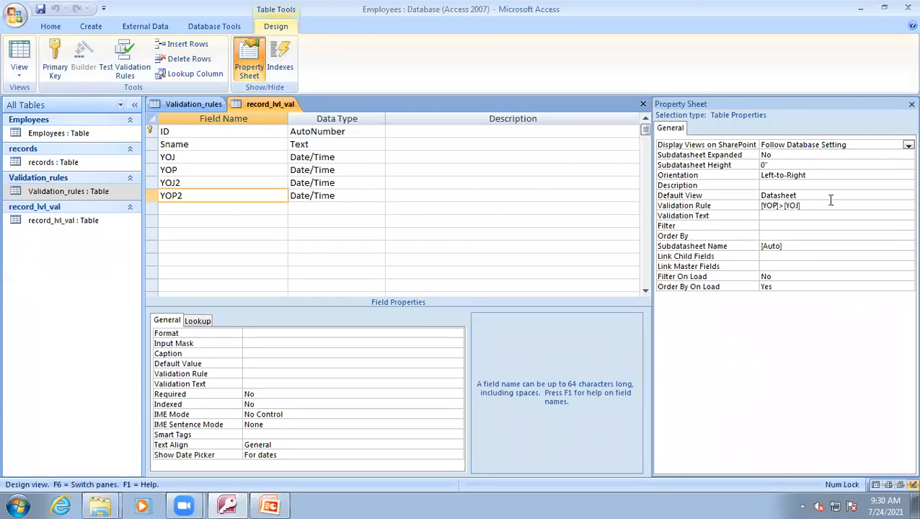
click(806, 206)
drag(807, 205, 765, 204)
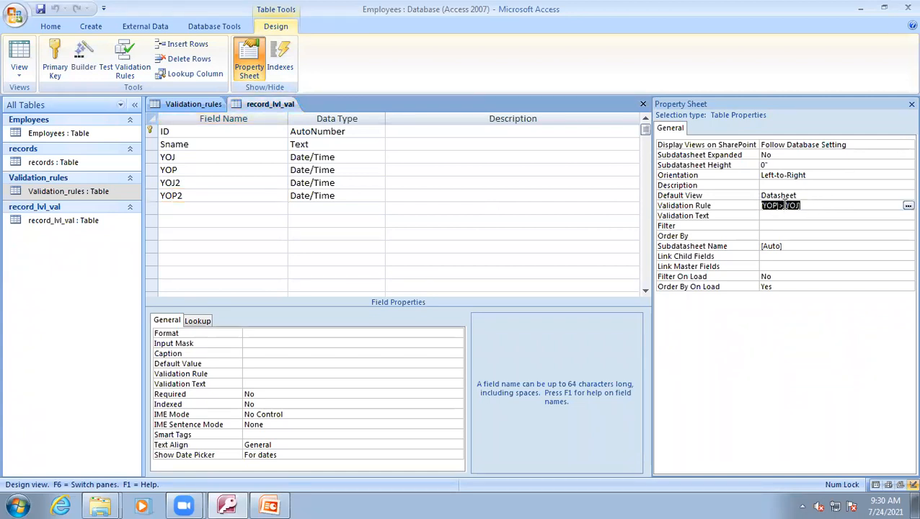
click(810, 205)
click(312, 183)
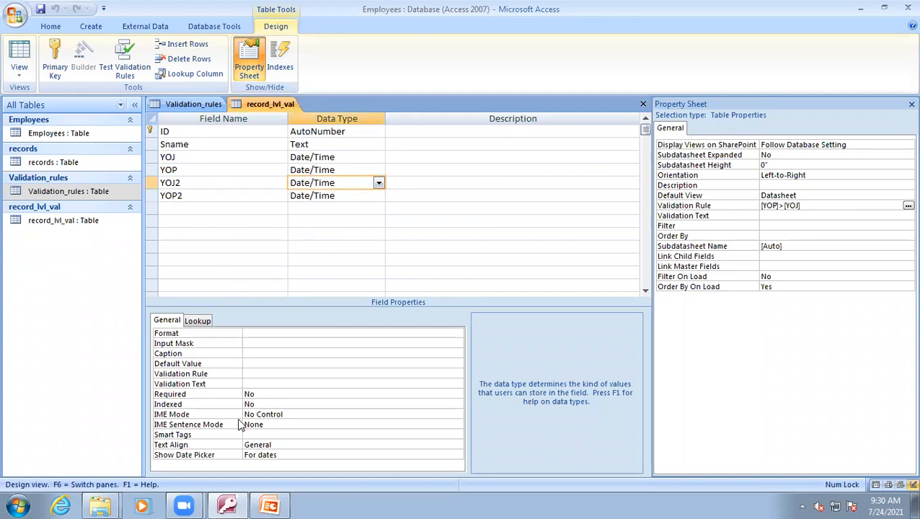
click(311, 171)
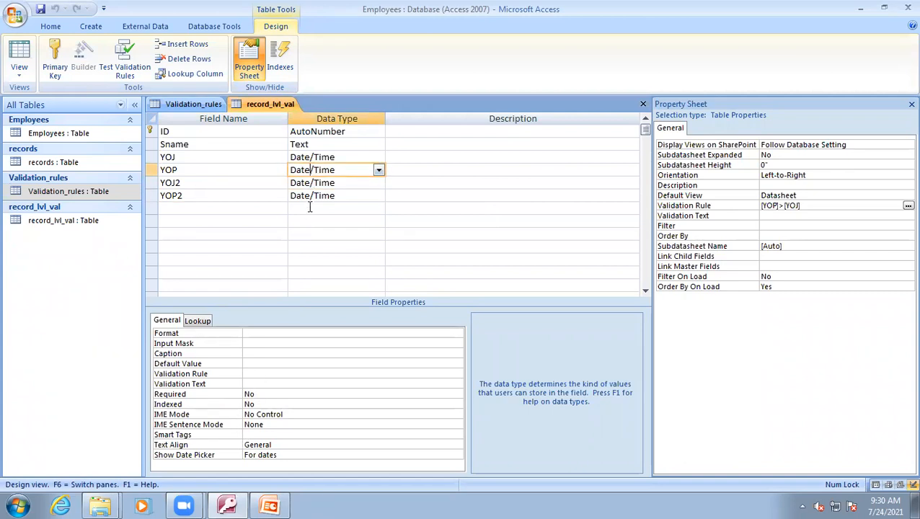
click(312, 157)
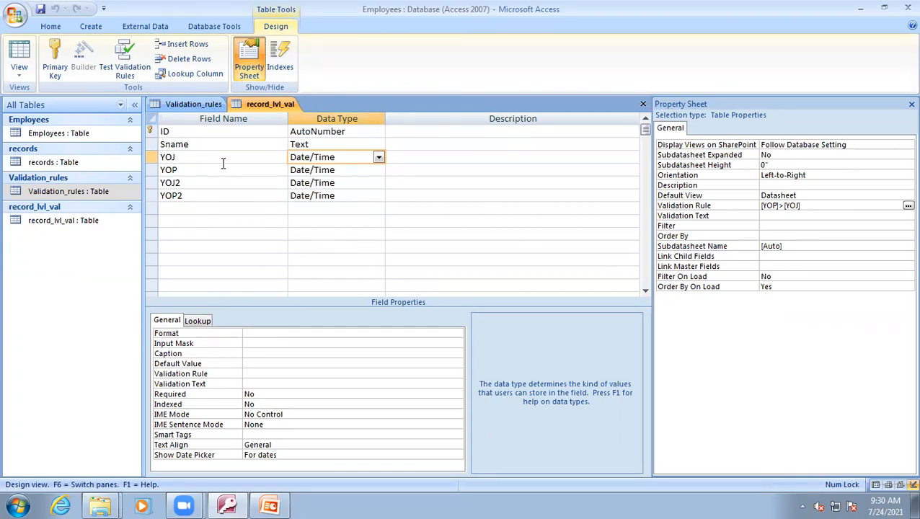
click(201, 199)
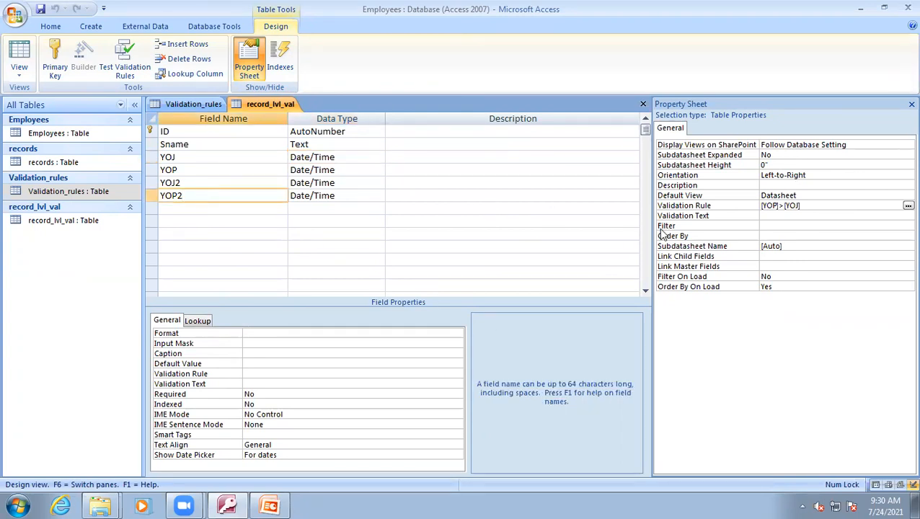
Step: Extend the table's validation rule to [YOP]>[YOJ] And [YOP2]>[YOJ2], save the table, and show it in Datasheet view
click(810, 205)
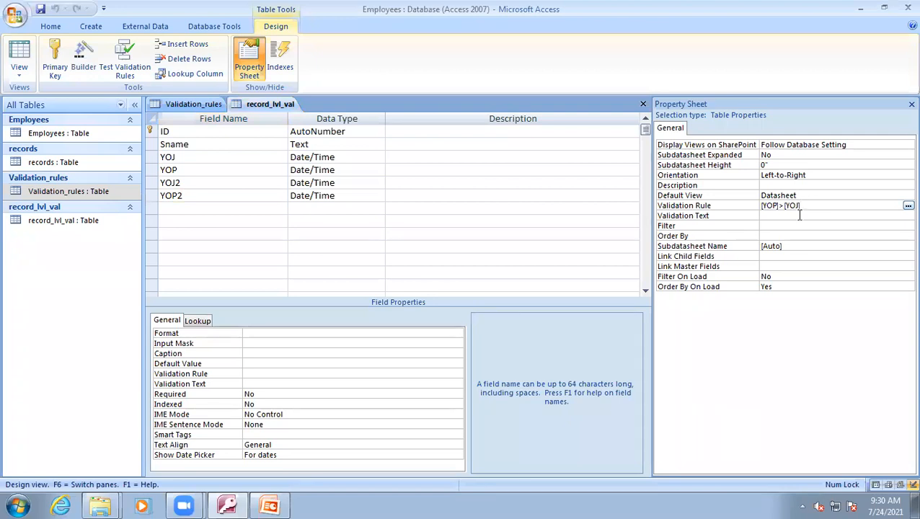
text(and [YOP2]>[YOJ2)
key(ctrl+s)
key(Return)
key(Return)
click(20, 49)
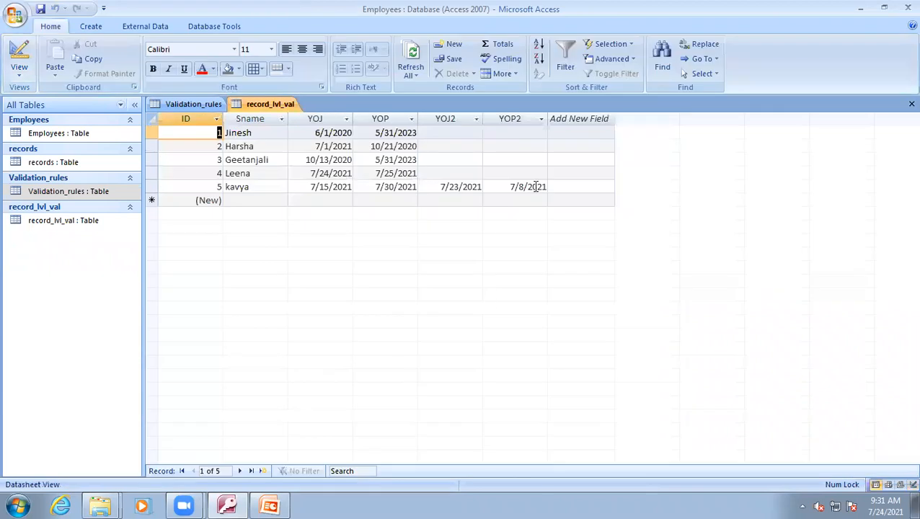
Step: Start a sixth record with a student's first name, YOJ 7/16/2021 and YOP 7/30/2021
click(258, 201)
text(kes)
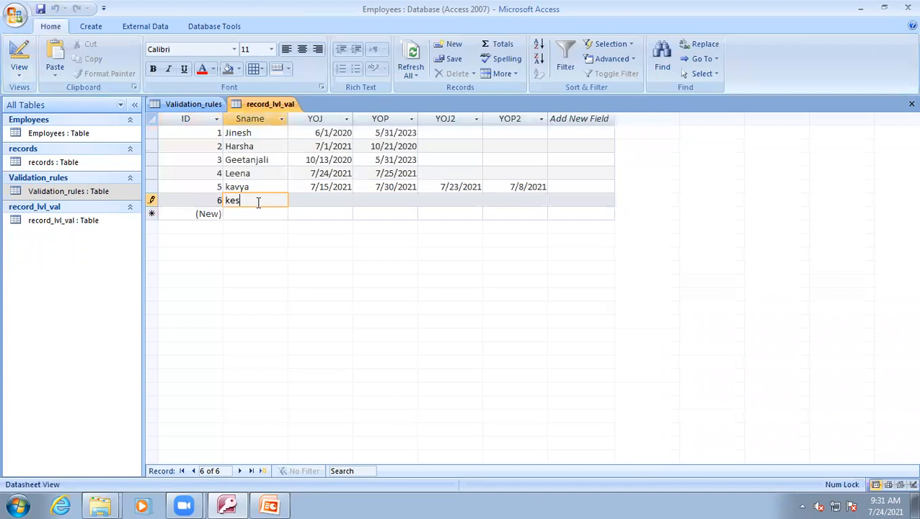
text(hav)
key(Tab)
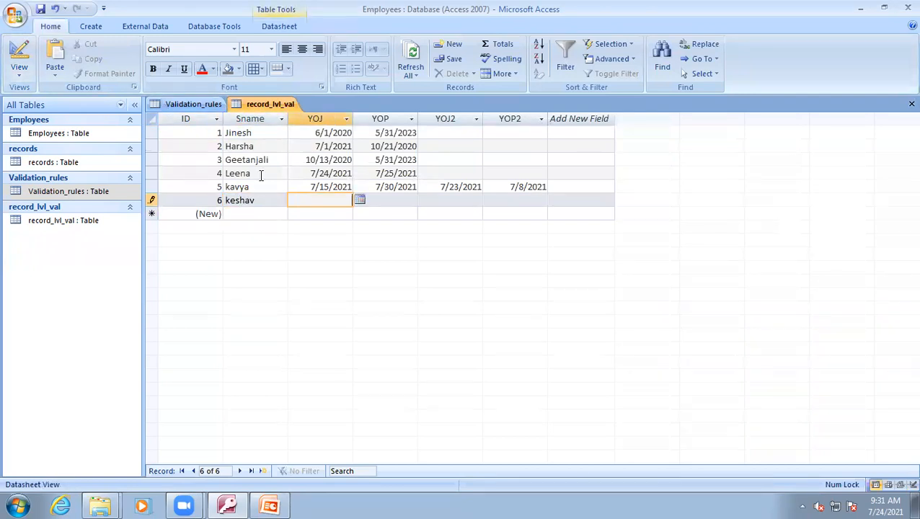
click(360, 200)
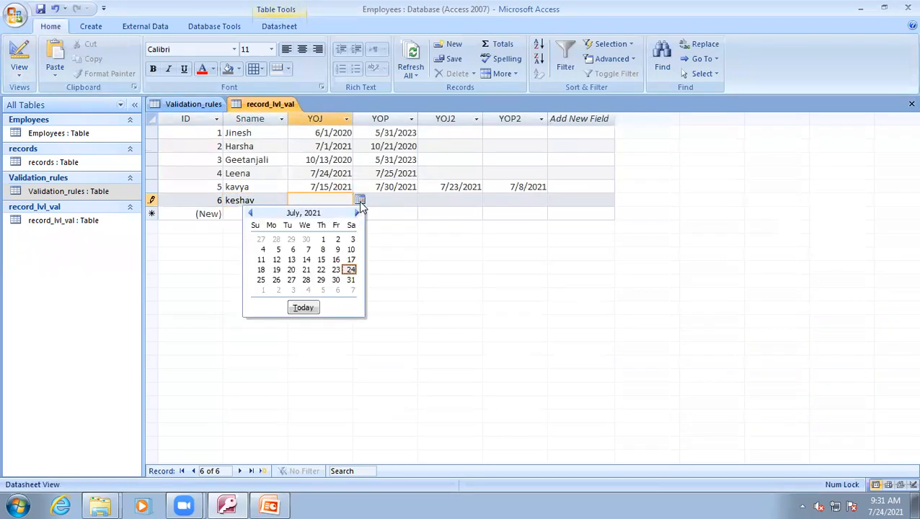
click(336, 261)
click(409, 200)
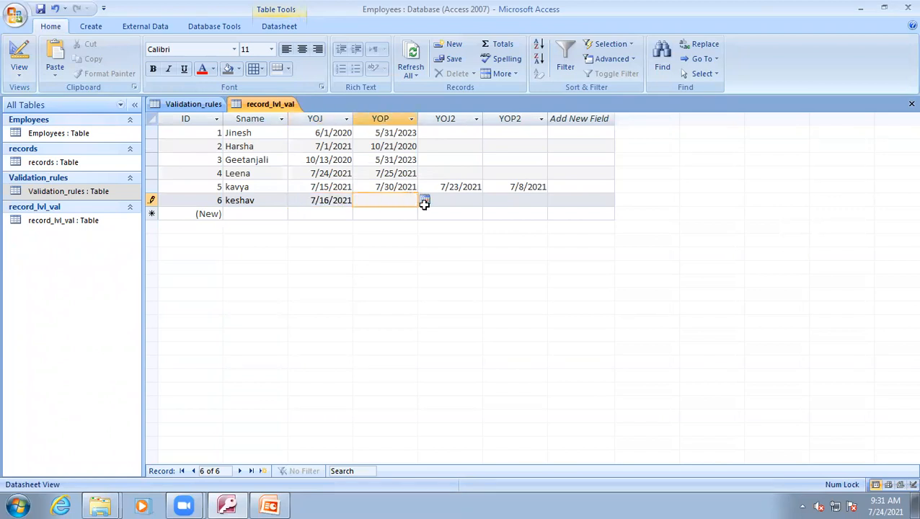
click(426, 203)
click(408, 199)
click(423, 200)
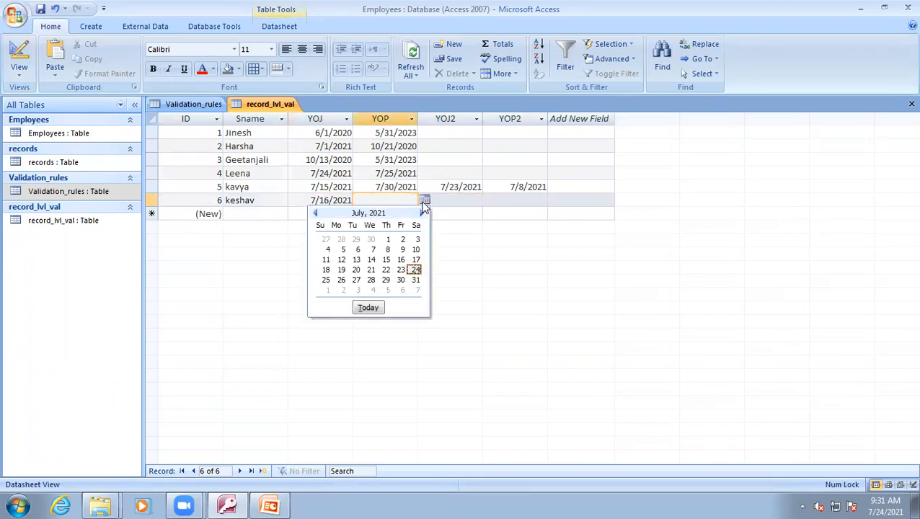
click(401, 280)
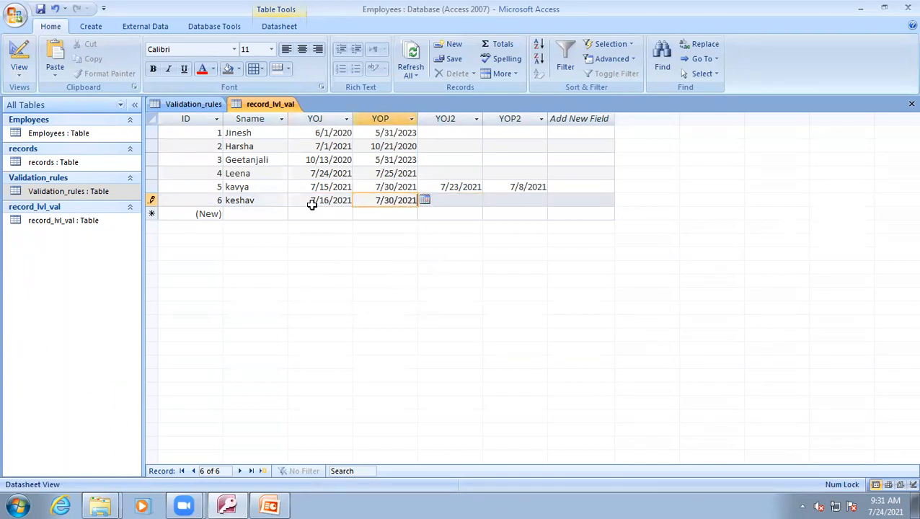
Step: Set the sixth record's YOJ2 to 7/16/2021 and YOP2 to 7/1/2021, and try to commit it against the validation rule
click(479, 201)
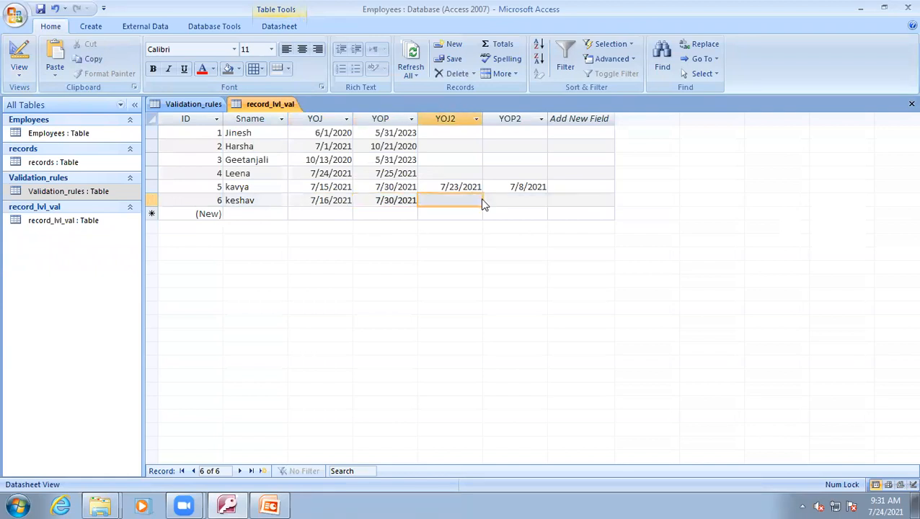
click(478, 200)
click(490, 200)
click(470, 260)
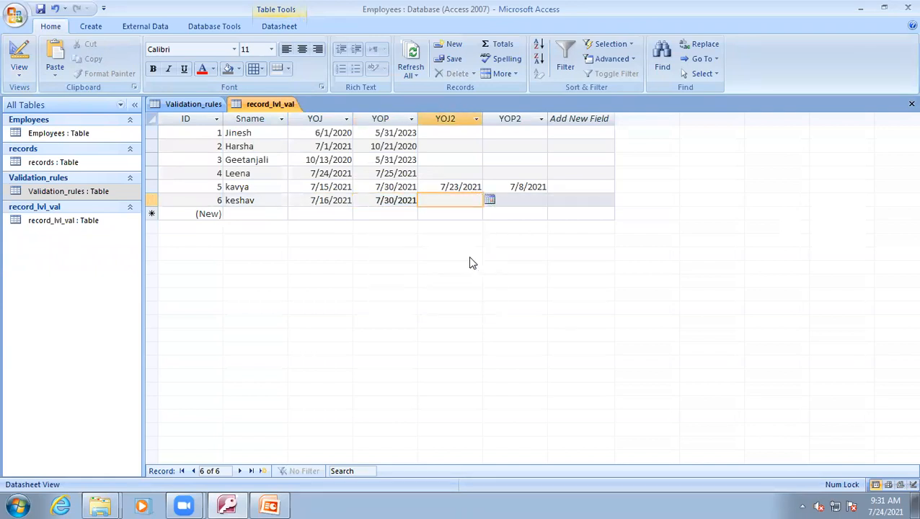
click(526, 201)
click(555, 200)
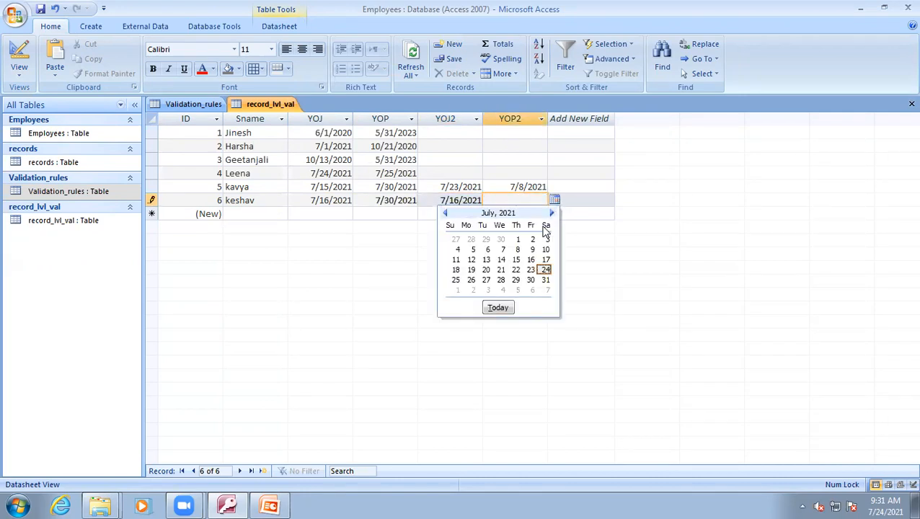
click(517, 239)
click(262, 214)
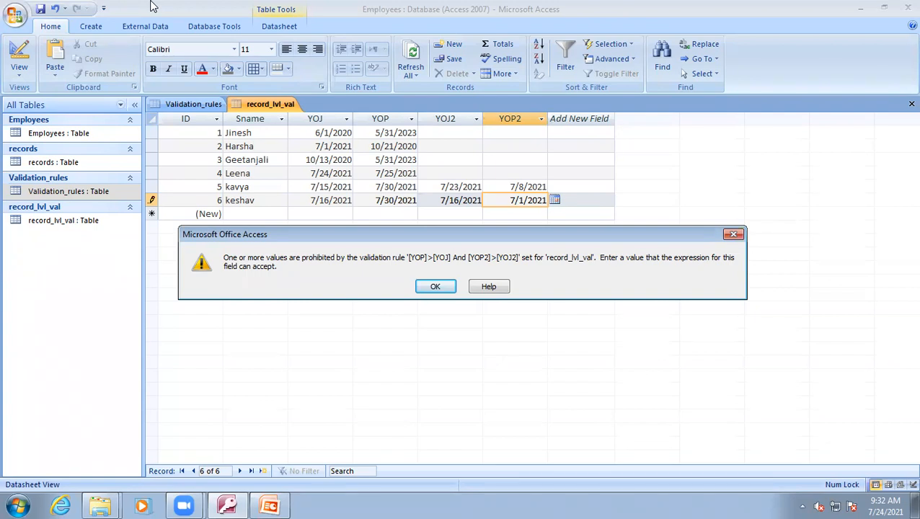
click(287, 244)
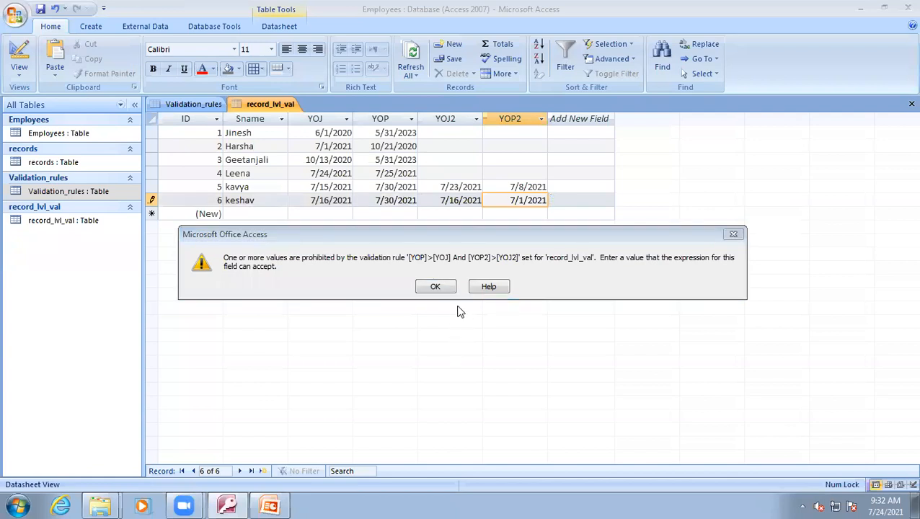
click(436, 287)
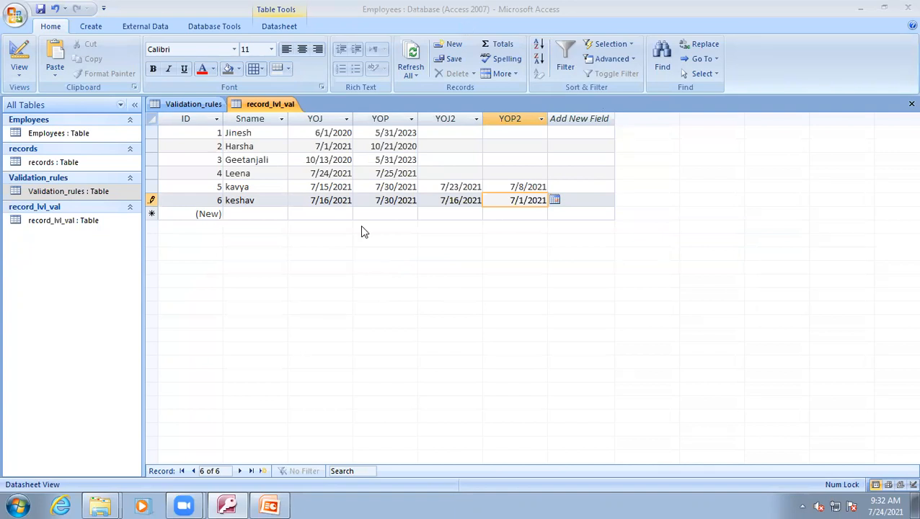
Step: Switch to the MS Access PPT2 presentation in PowerPoint at the record-level validation quick examples
key(alt+Tab)
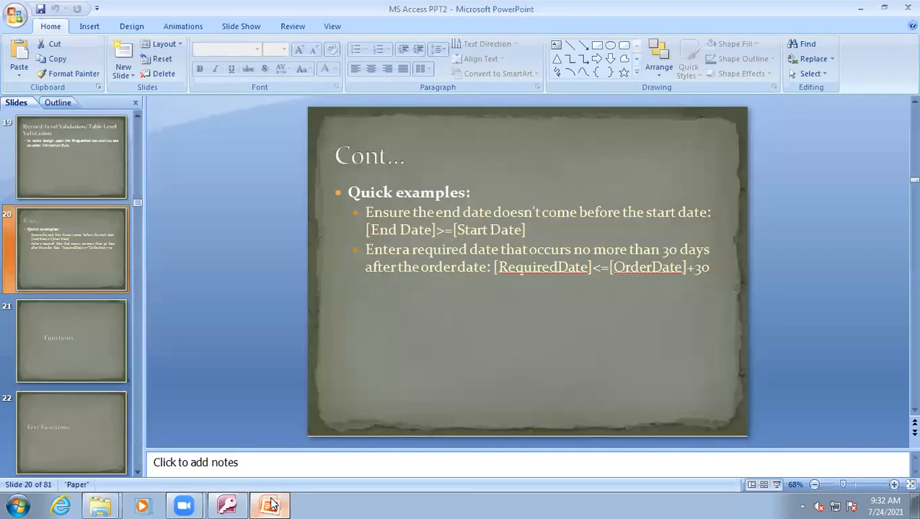